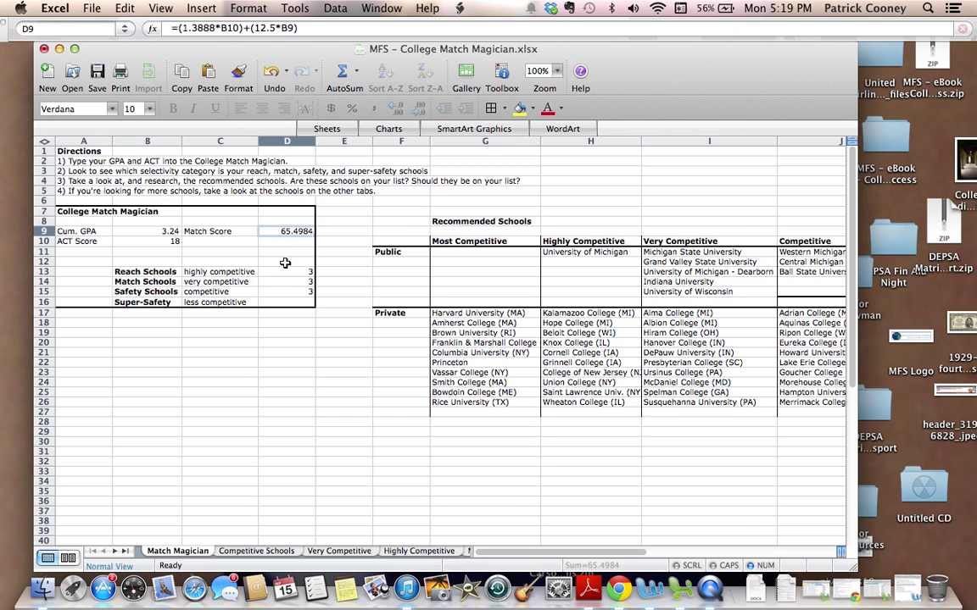
Step: Review the student's Cum. GPA value 3.24 and ACT Score 18
{"action": "left_click_drag", "start_coordinate": [618, 66], "coordinate": [613, 64]}
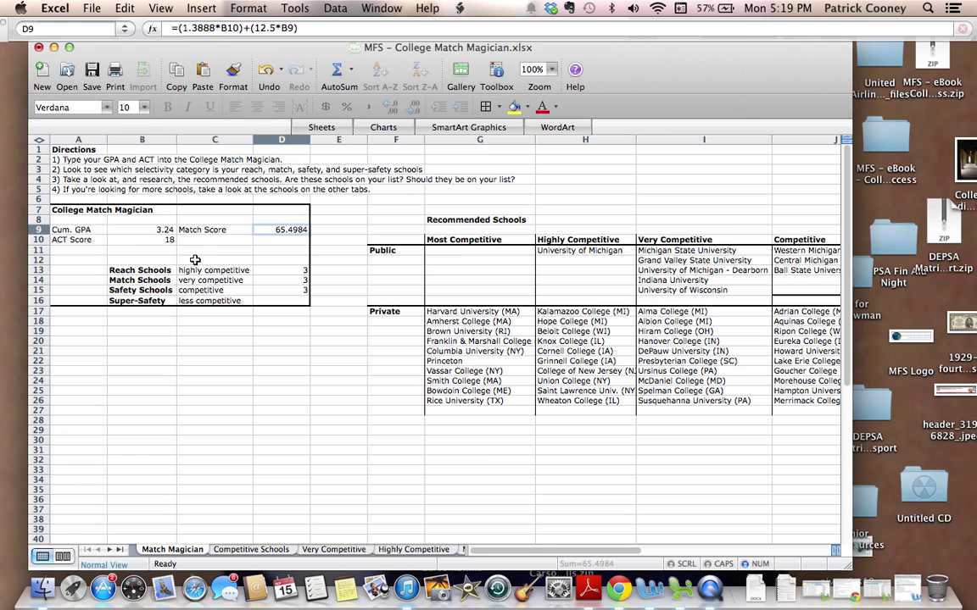
{"action": "left_click", "coordinate": [157, 229]}
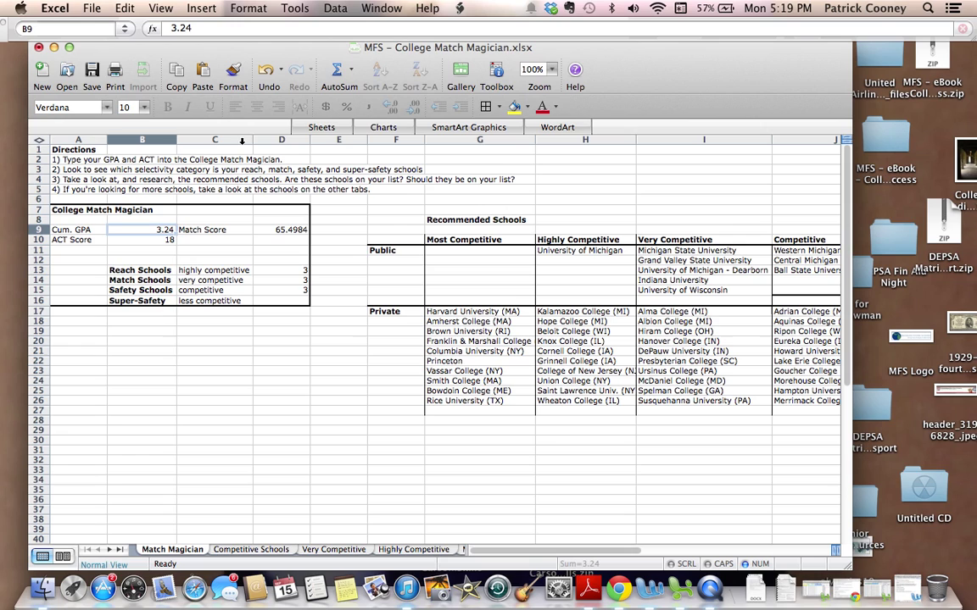
{"action": "key", "text": "Return"}
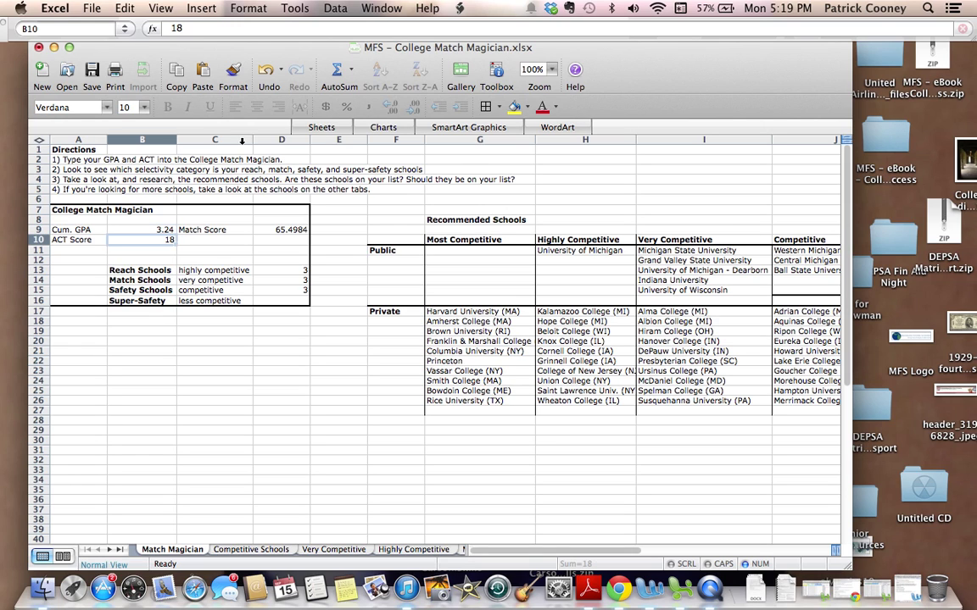
{"action": "key", "text": "Up"}
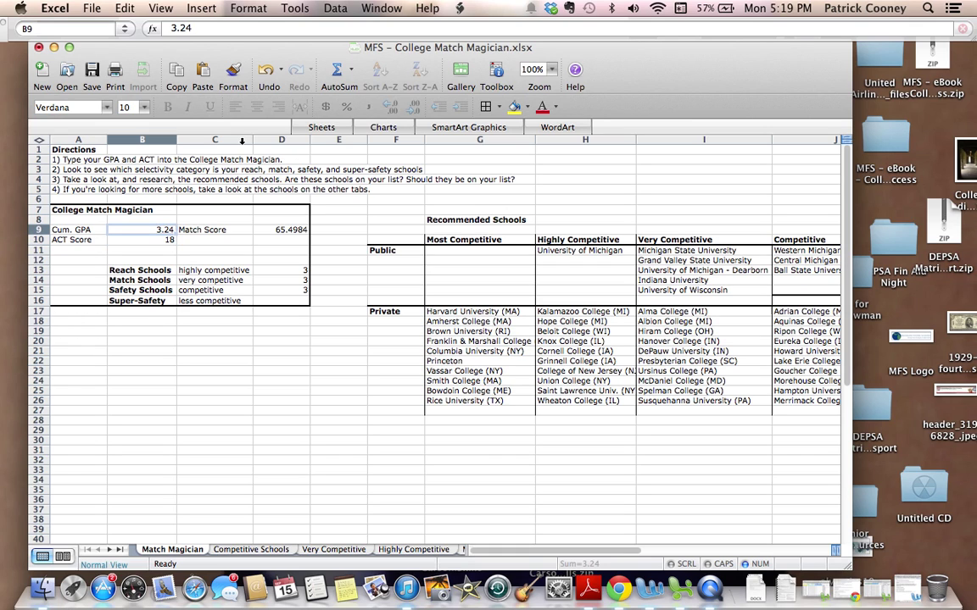
{"action": "key", "text": "Down"}
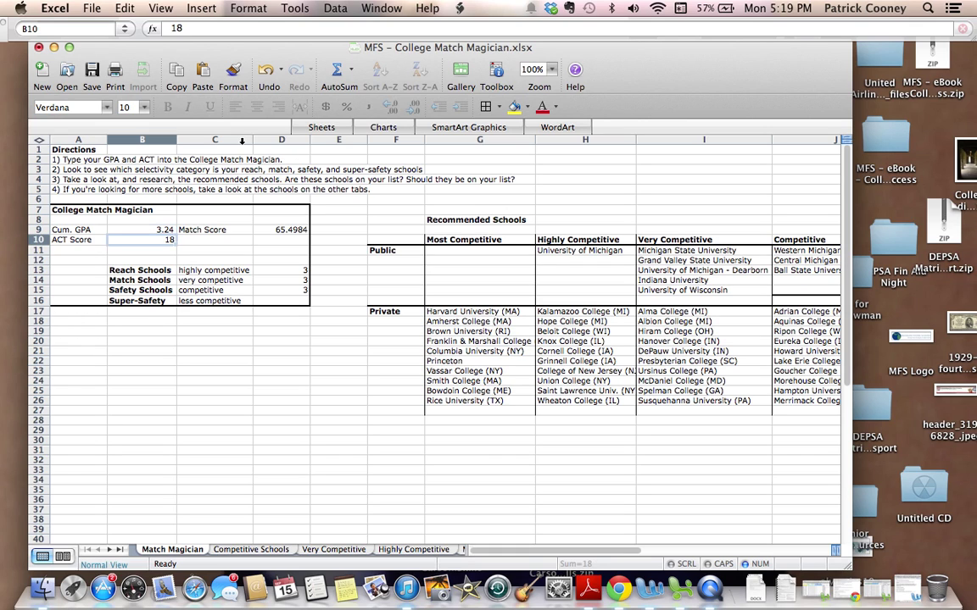
{"action": "key", "text": "Up"}
Step: Inspect the Match Score formula in D9 and the IF formula behind Reach Schools
{"action": "key", "text": "Right"}
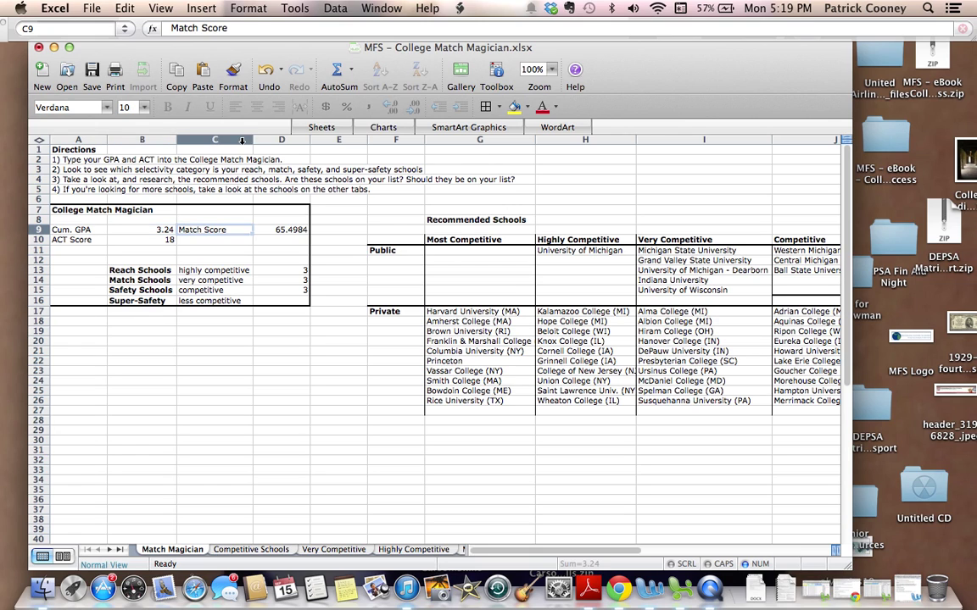
{"action": "key", "text": "Right"}
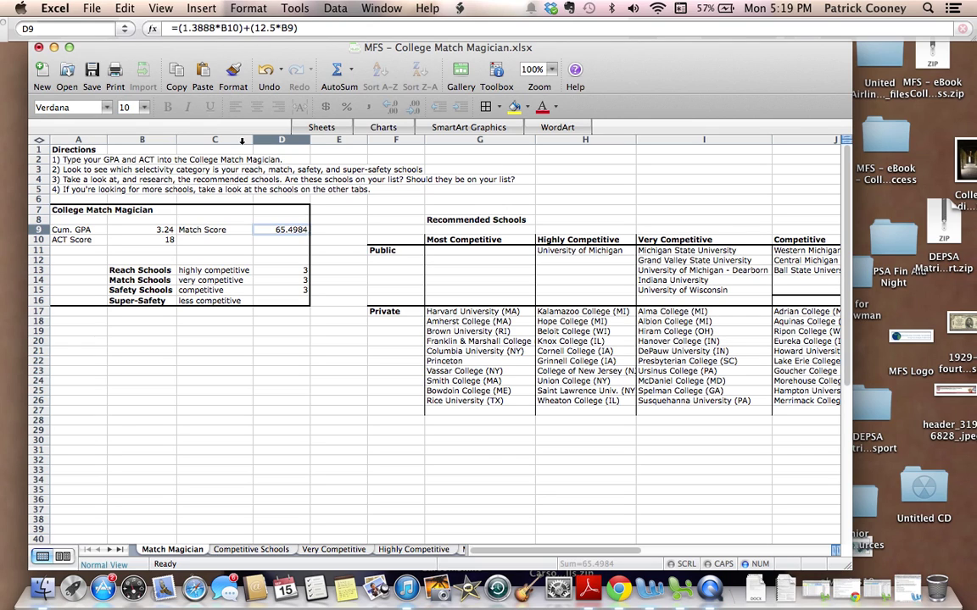
{"action": "key", "text": "Down"}
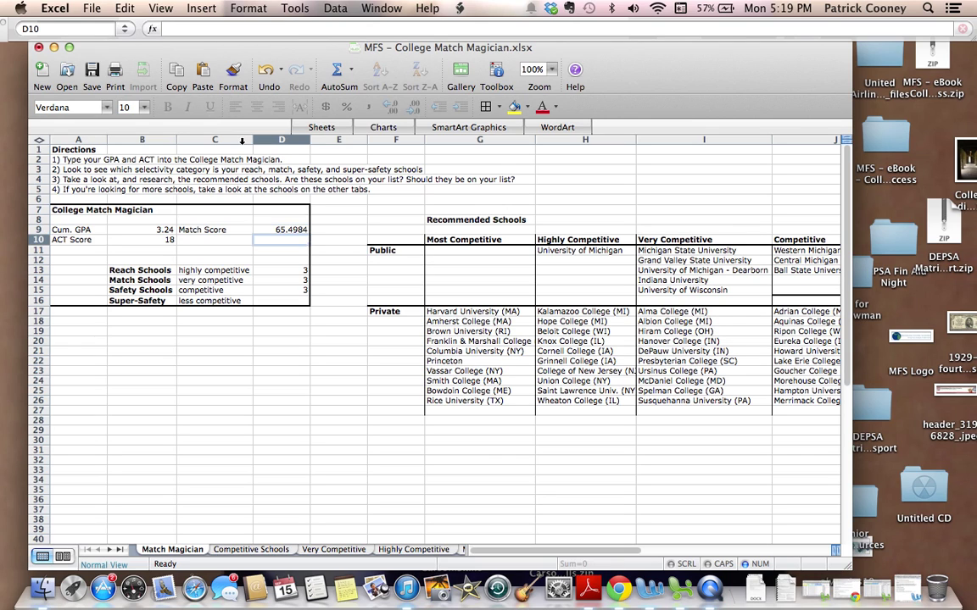
{"action": "key", "text": "Down"}
{"action": "key", "text": "Left"}
{"action": "key", "text": "Left"}
{"action": "key", "text": "Left"}
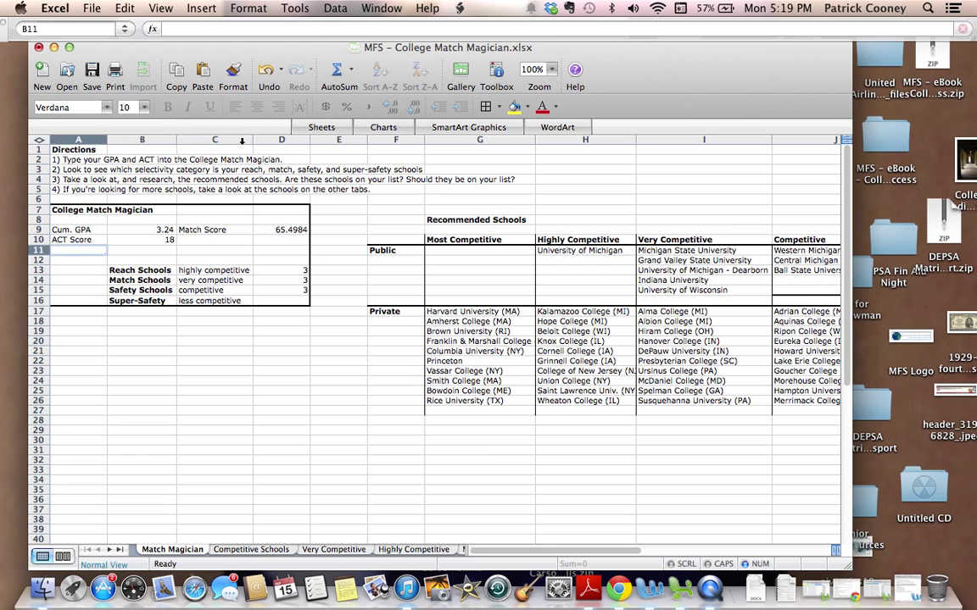
{"action": "key", "text": "Down"}
{"action": "key", "text": "Down"}
{"action": "key", "text": "Right"}
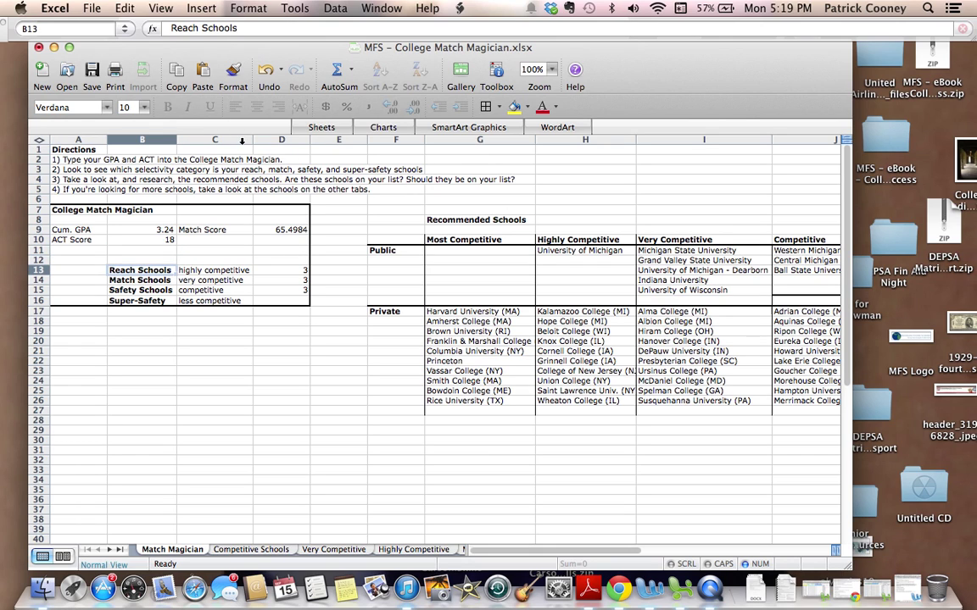
{"action": "key", "text": "Right"}
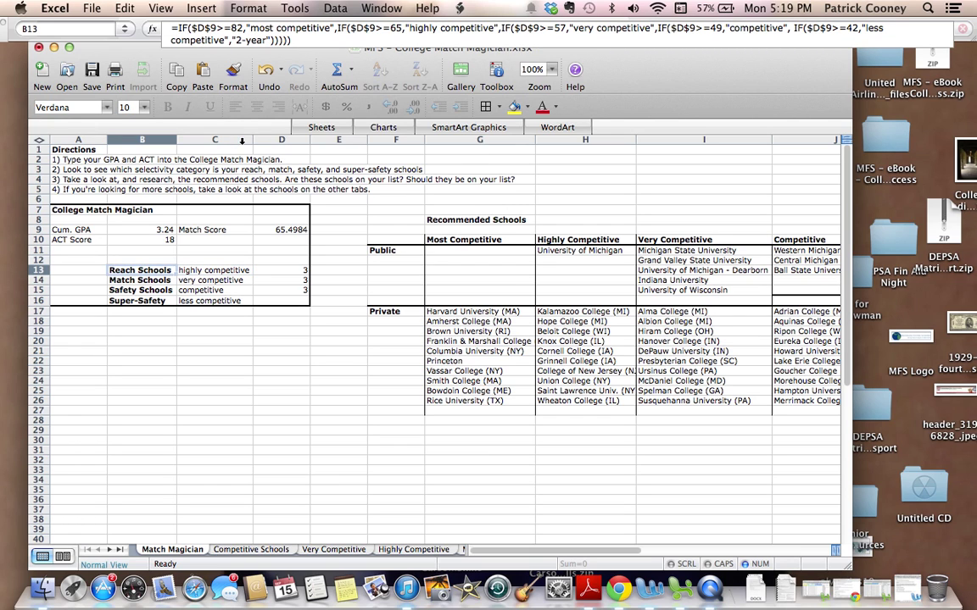
Step: Inspect the Match and Safety category IF formulas and the school counts in column D
{"action": "key", "text": "Left"}
{"action": "key", "text": "Down"}
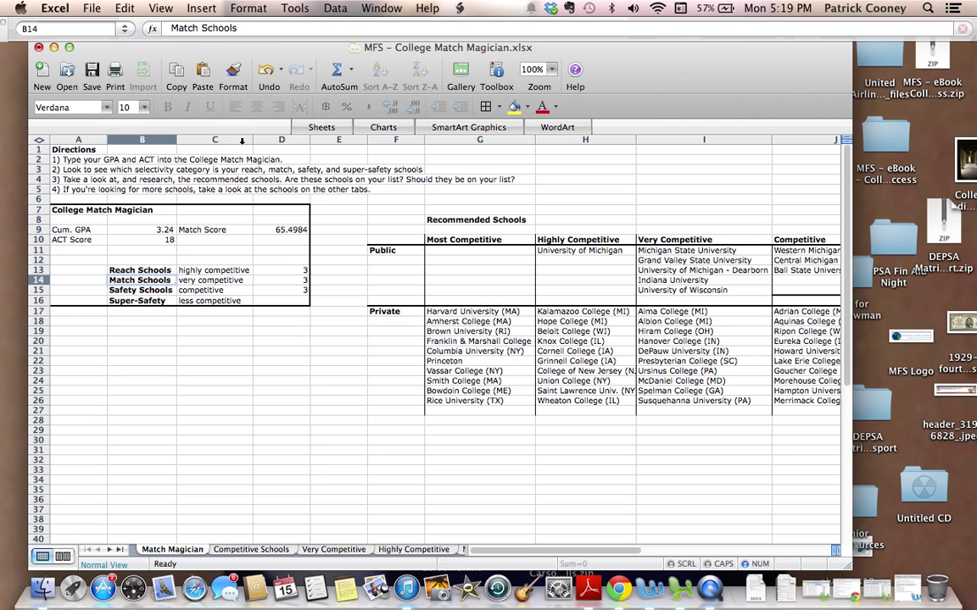
{"action": "key", "text": "Right"}
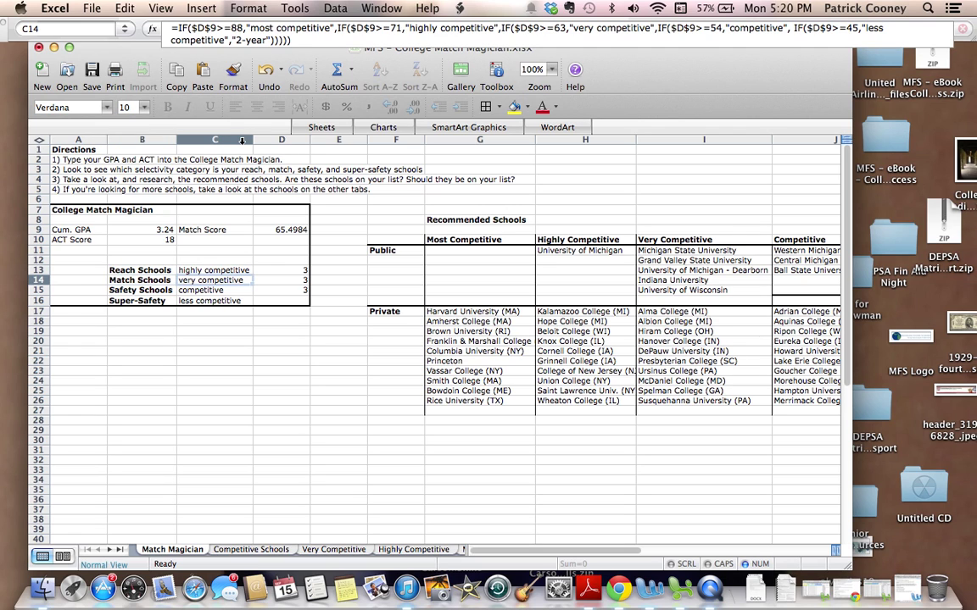
{"action": "key", "text": "Left"}
{"action": "key", "text": "Down"}
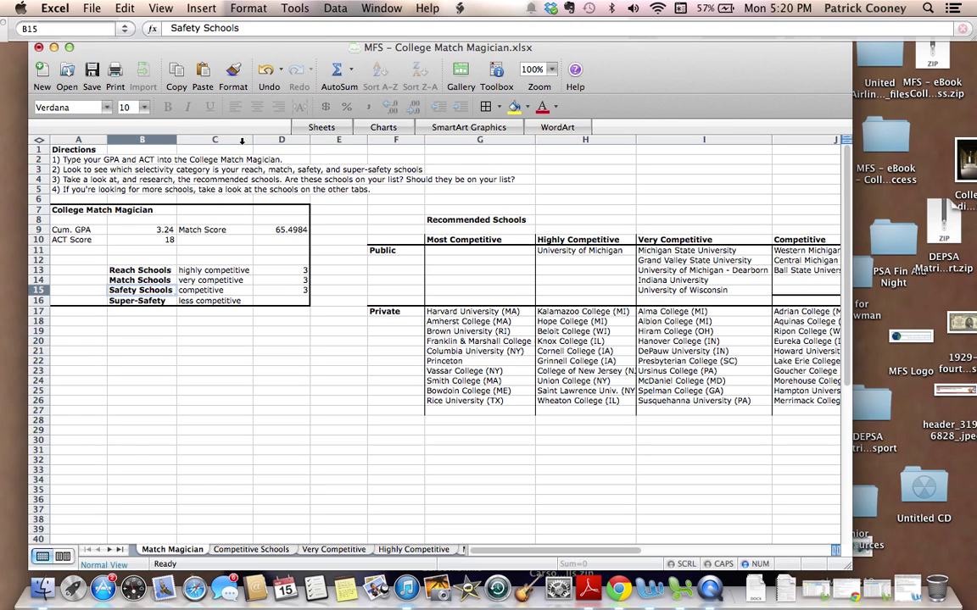
{"action": "key", "text": "Right"}
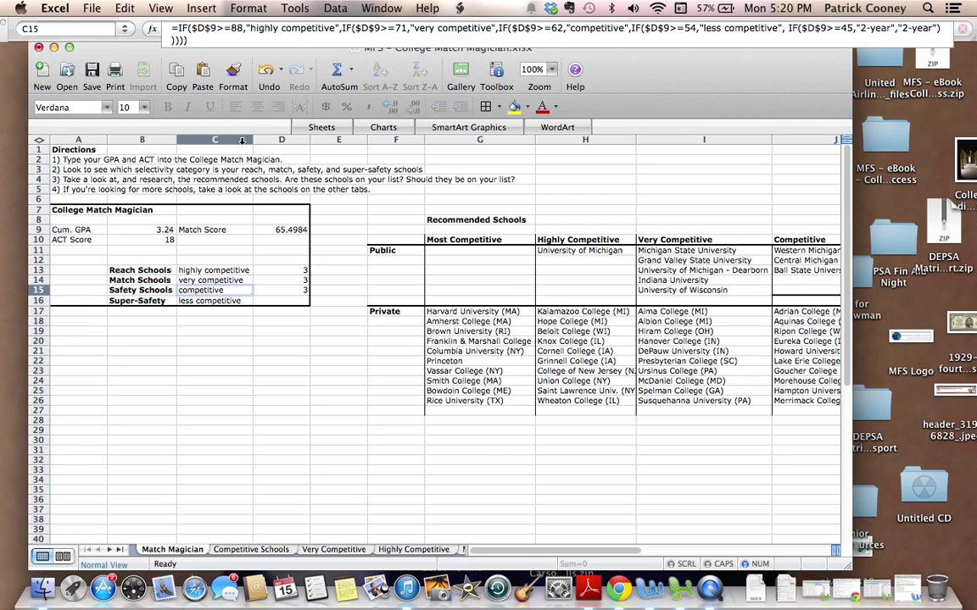
{"action": "key", "text": "Left"}
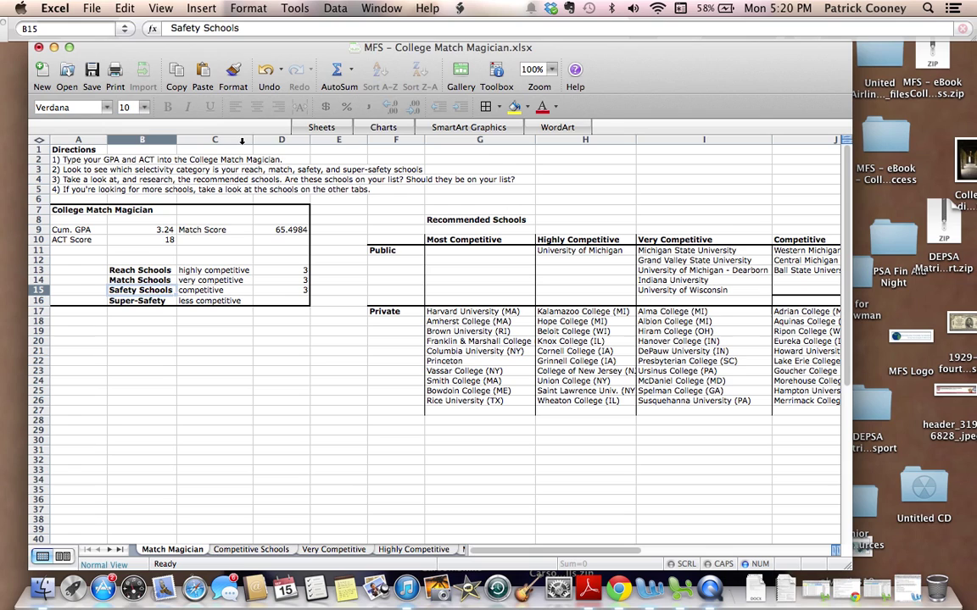
{"action": "key", "text": "Right"}
{"action": "key", "text": "Right"}
{"action": "key", "text": "Up"}
{"action": "key", "text": "Up"}
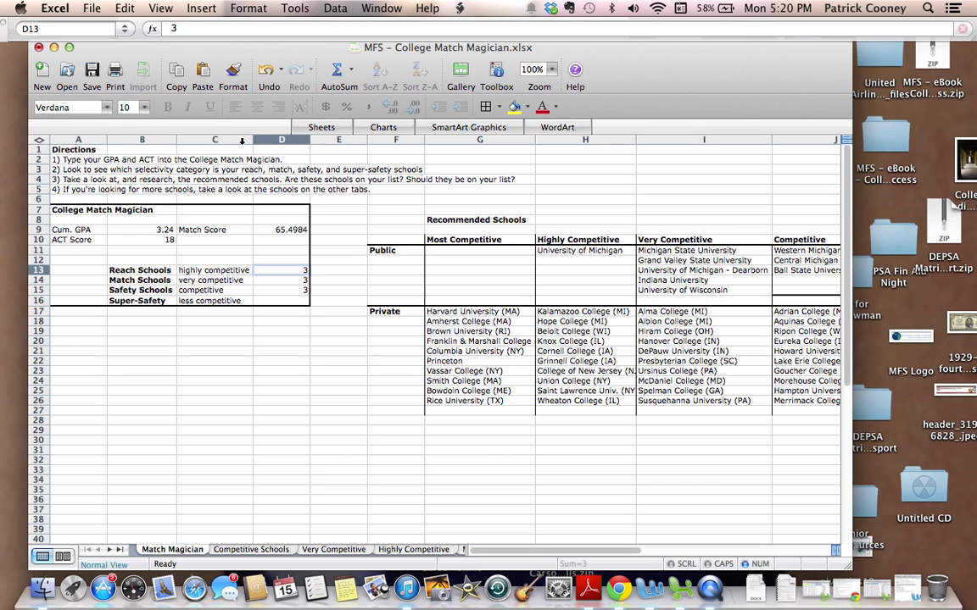
Step: Move to the Recommended Schools table and its Public schools section
{"action": "key", "text": "Right"}
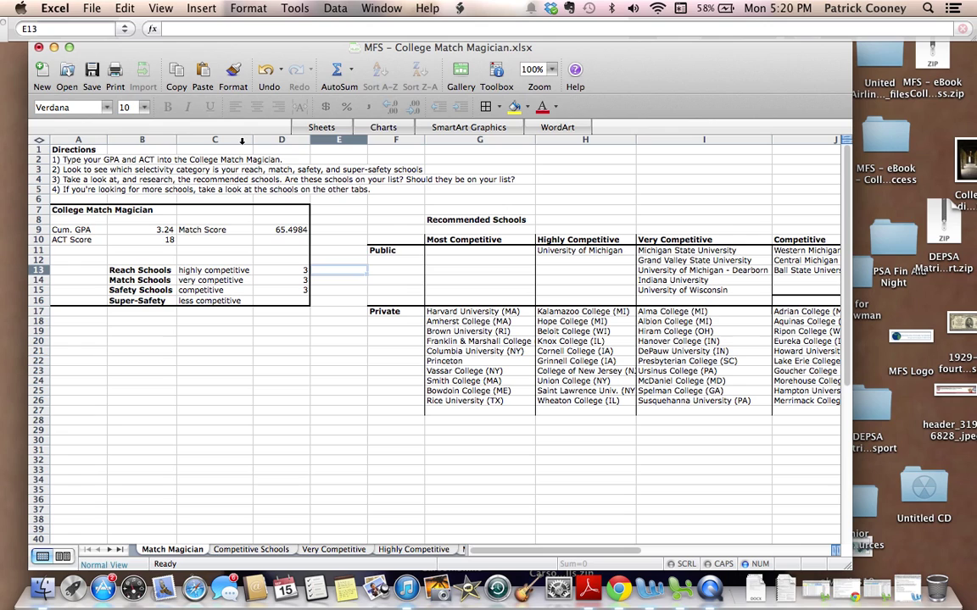
{"action": "key", "text": "Right"}
{"action": "key", "text": "Right"}
{"action": "key", "text": "Up"}
{"action": "key", "text": "Up"}
{"action": "key", "text": "Up"}
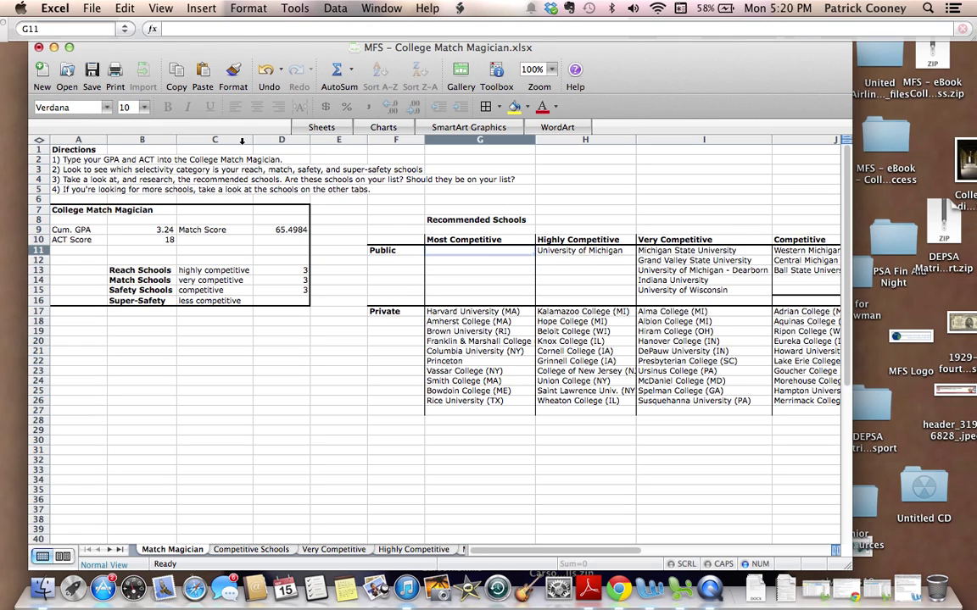
{"action": "key", "text": "Up"}
{"action": "key", "text": "Up"}
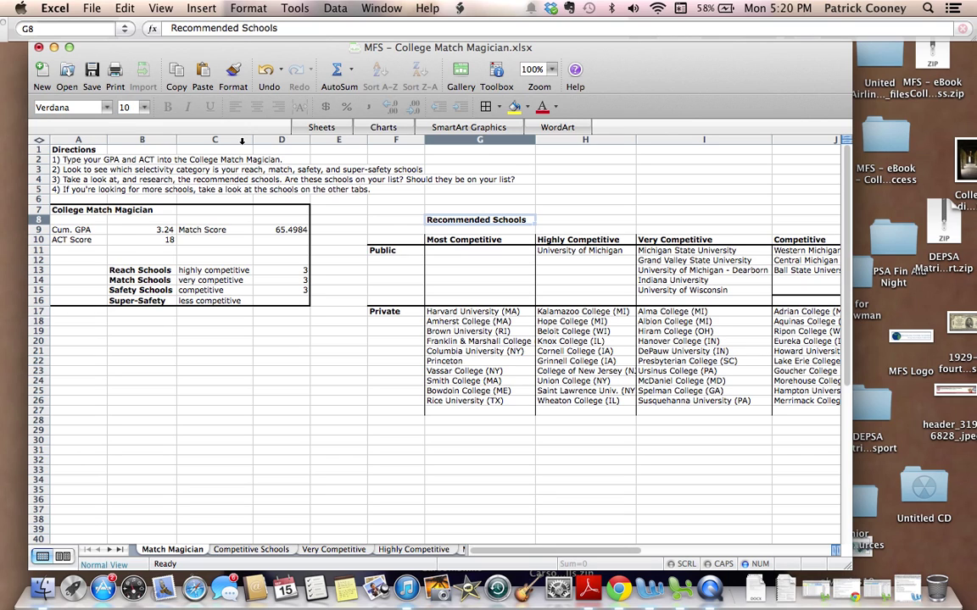
{"action": "key", "text": "Down"}
{"action": "key", "text": "Down"}
{"action": "key", "text": "Down"}
{"action": "key", "text": "Left"}
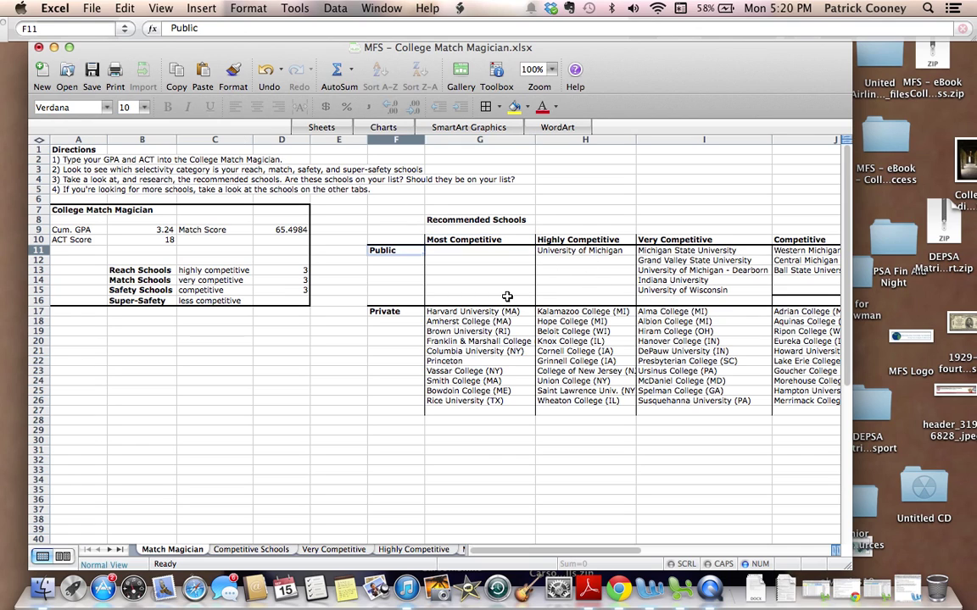
{"action": "key", "text": "Down"}
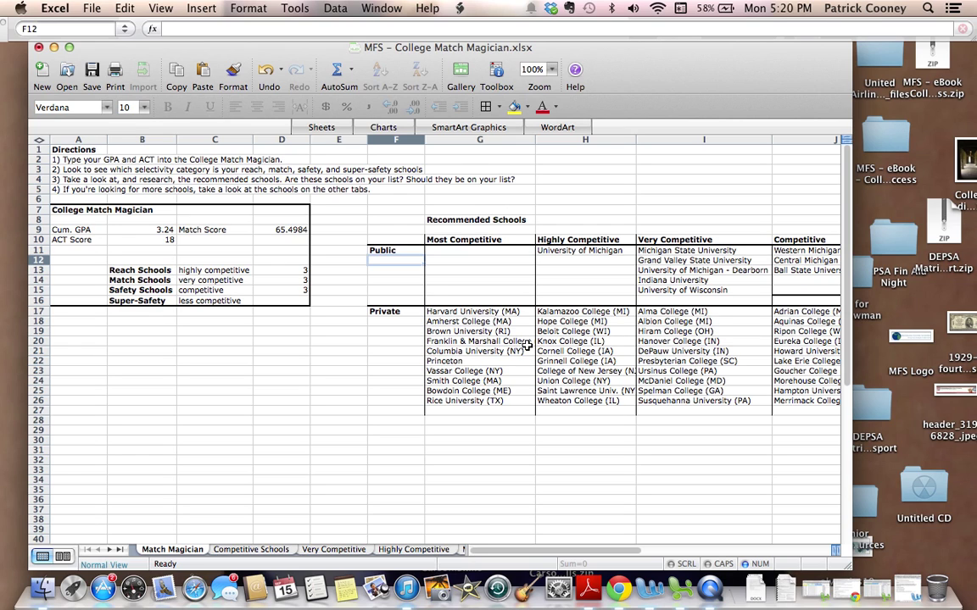
Step: Browse the recommended public schools, then select Brown University (RI) in the private list
{"action": "key", "text": "Right"}
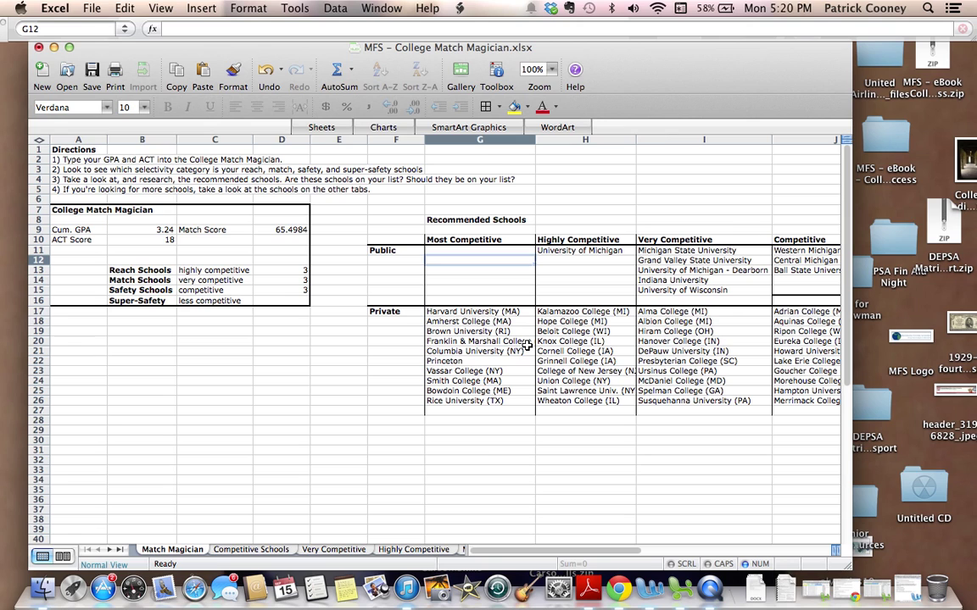
{"action": "key", "text": "Right"}
{"action": "key", "text": "Right"}
{"action": "key", "text": "Right"}
{"action": "key", "text": "Left"}
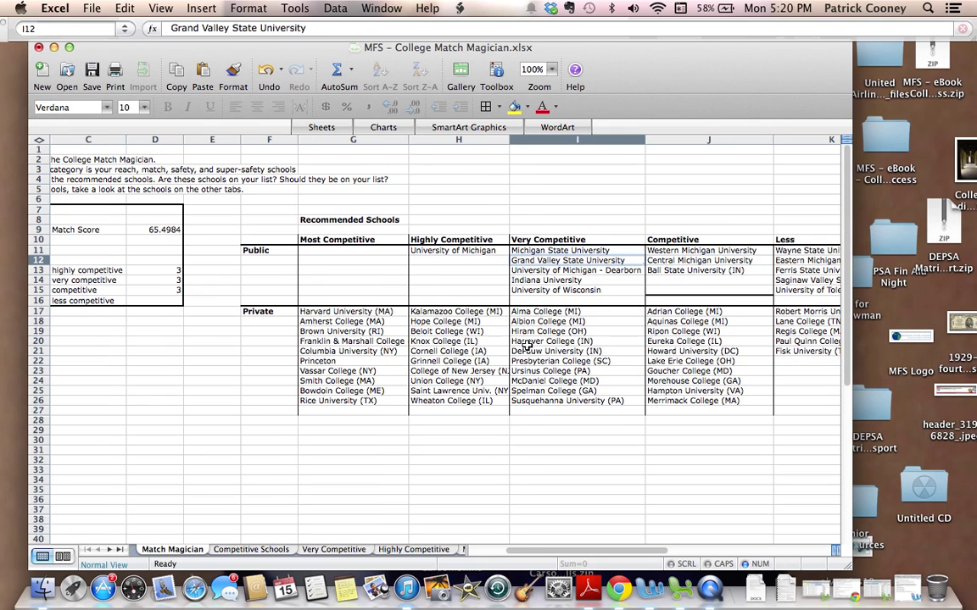
{"action": "key", "text": "Down"}
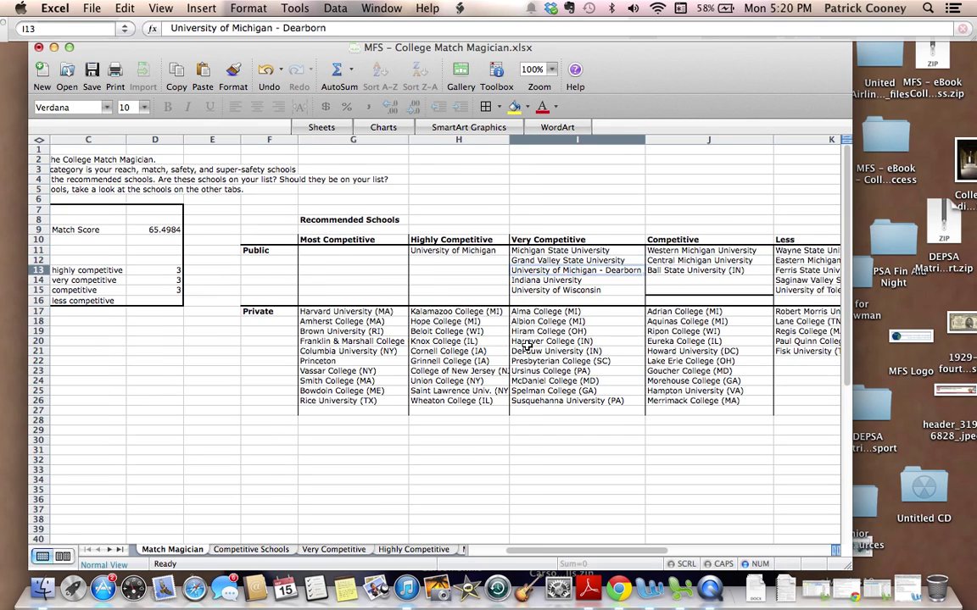
{"action": "key", "text": "Down"}
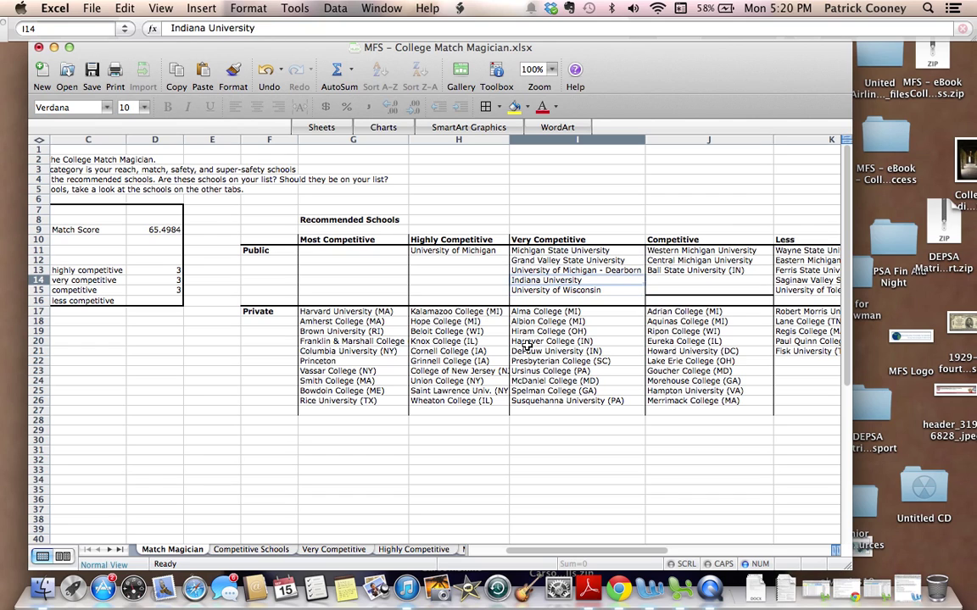
{"action": "key", "text": "Down"}
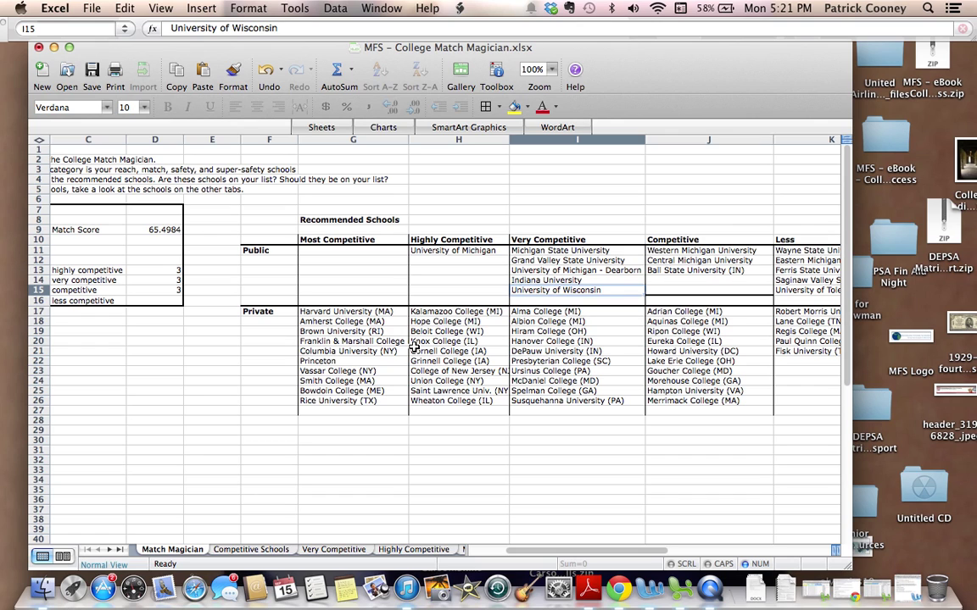
{"action": "left_click", "coordinate": [378, 330]}
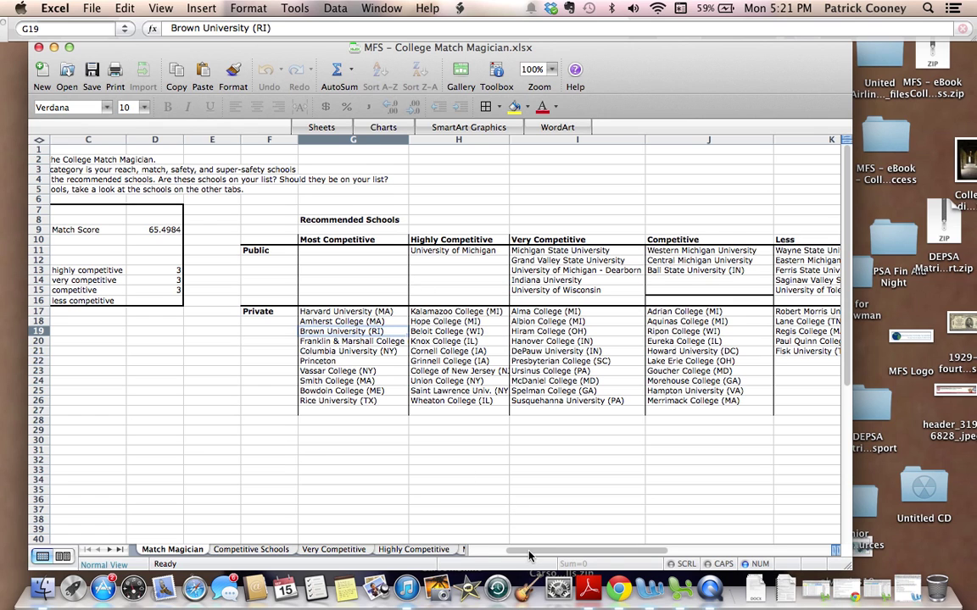
Step: Check the Reach Schools formula, then copy University of Michigan from H11
{"action": "left_click_drag", "start_coordinate": [529, 555], "coordinate": [475, 556]}
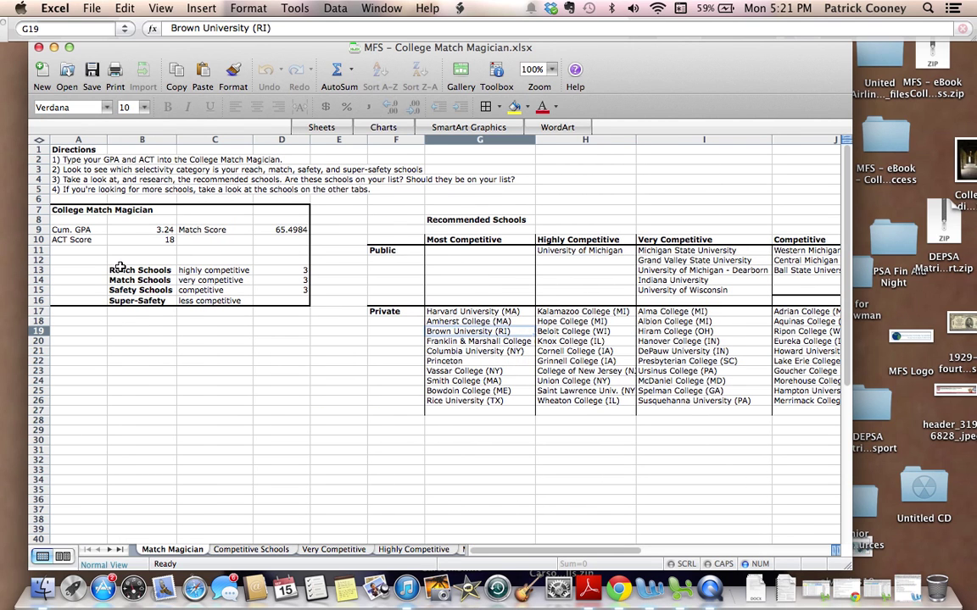
{"action": "left_click", "coordinate": [121, 269]}
{"action": "key", "text": "Right"}
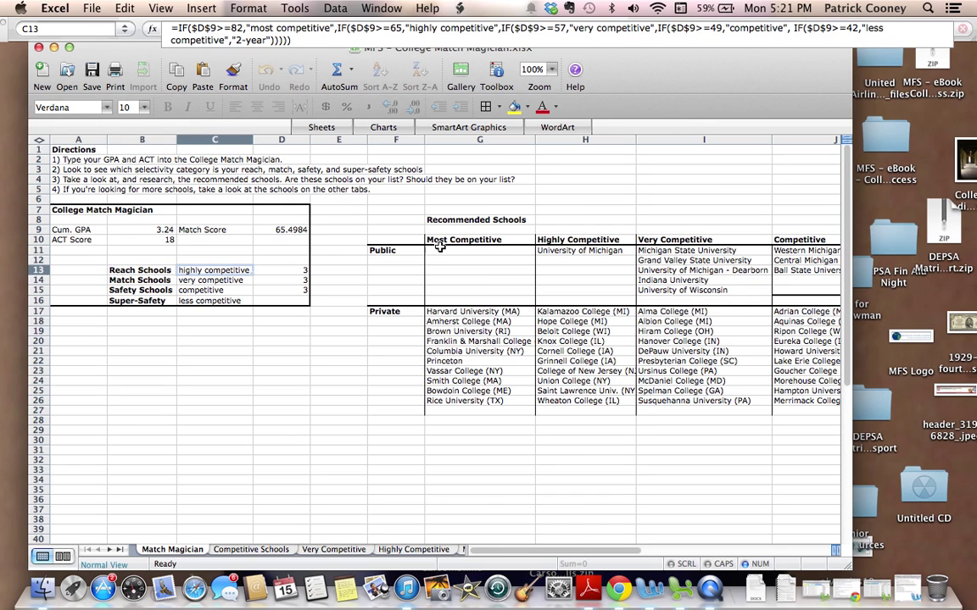
{"action": "left_click", "coordinate": [598, 248]}
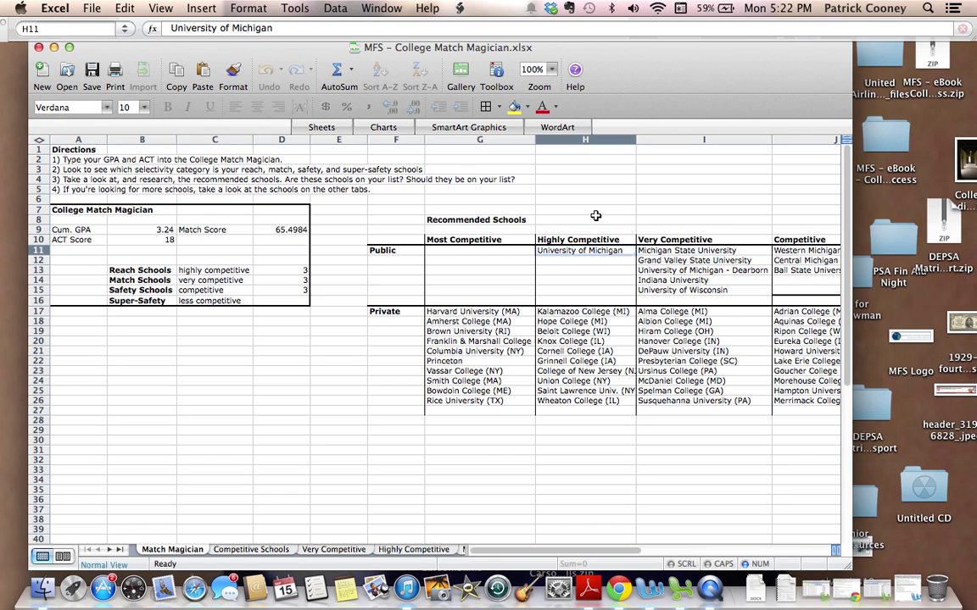
{"action": "key", "text": "super+c"}
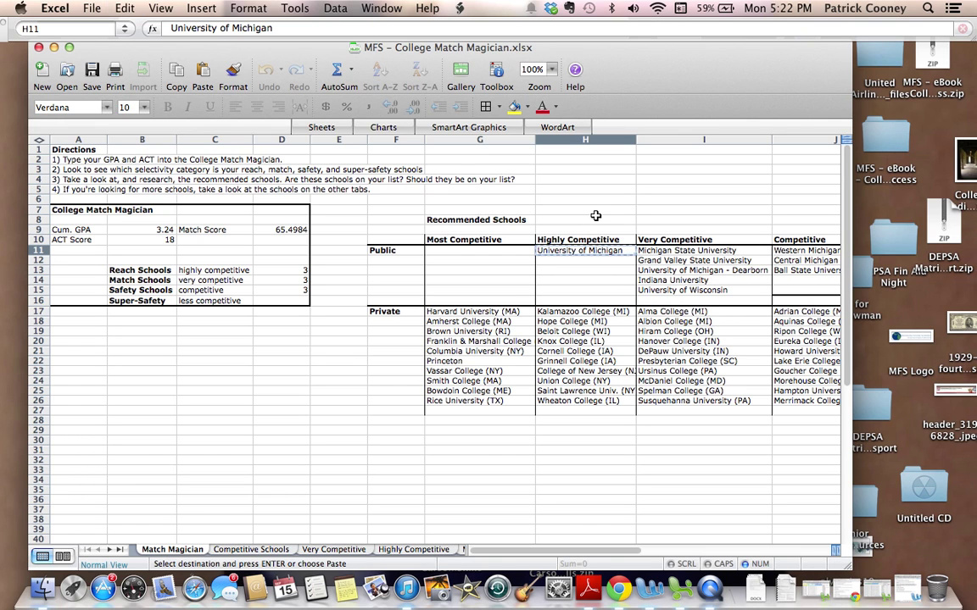
{"action": "key", "text": "ctrl+Up"}
Step: Paste University of Michigan on a new line below Reach in Word, then return to Excel
{"action": "left_click", "coordinate": [339, 279]}
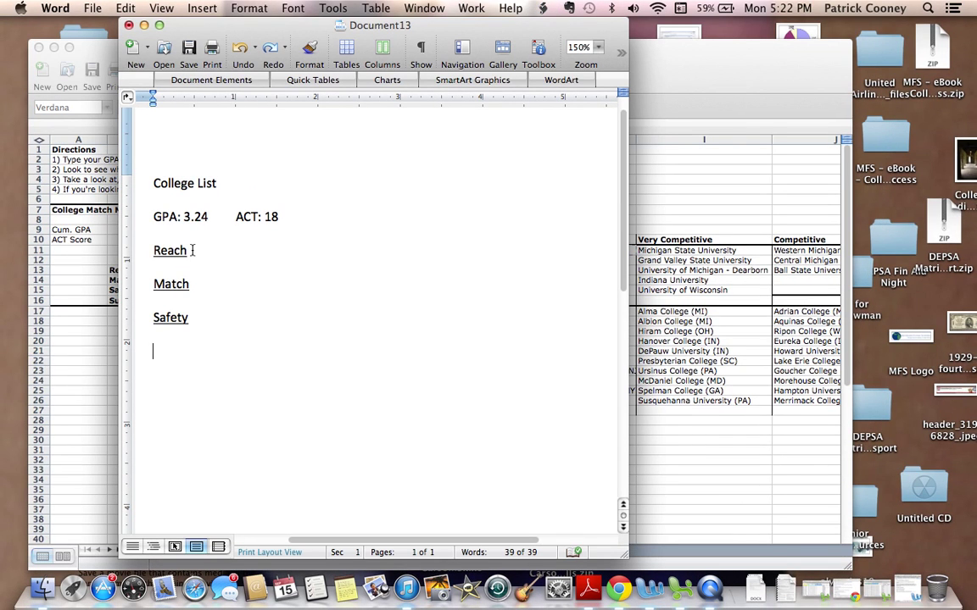
{"action": "key", "text": "Return"}
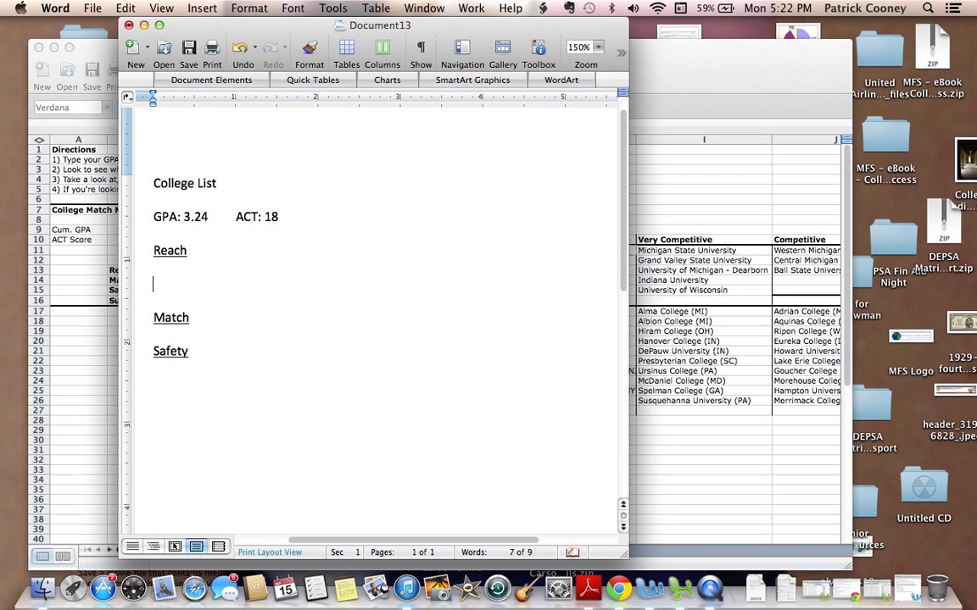
{"action": "key", "text": "super+v"}
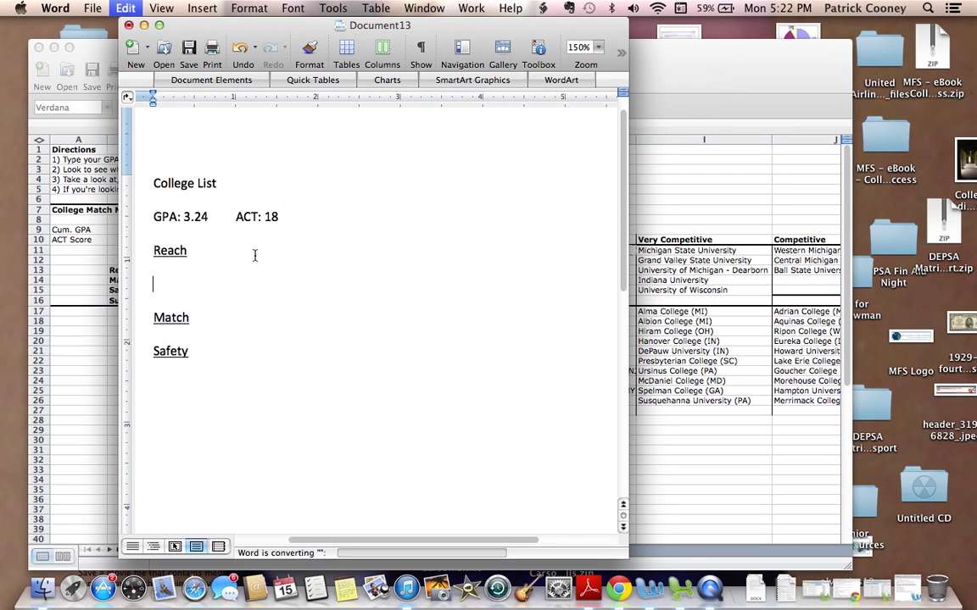
{"action": "left_click", "coordinate": [660, 199]}
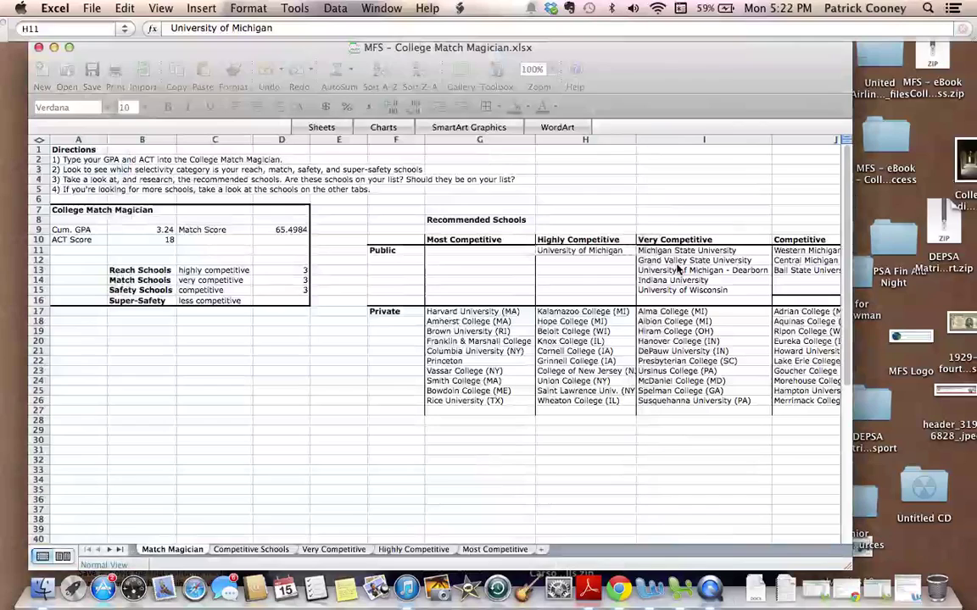
Step: Copy cells H17:H26, Kalamazoo College (MI) through Wheaton College (IL)
{"action": "left_click", "coordinate": [575, 312]}
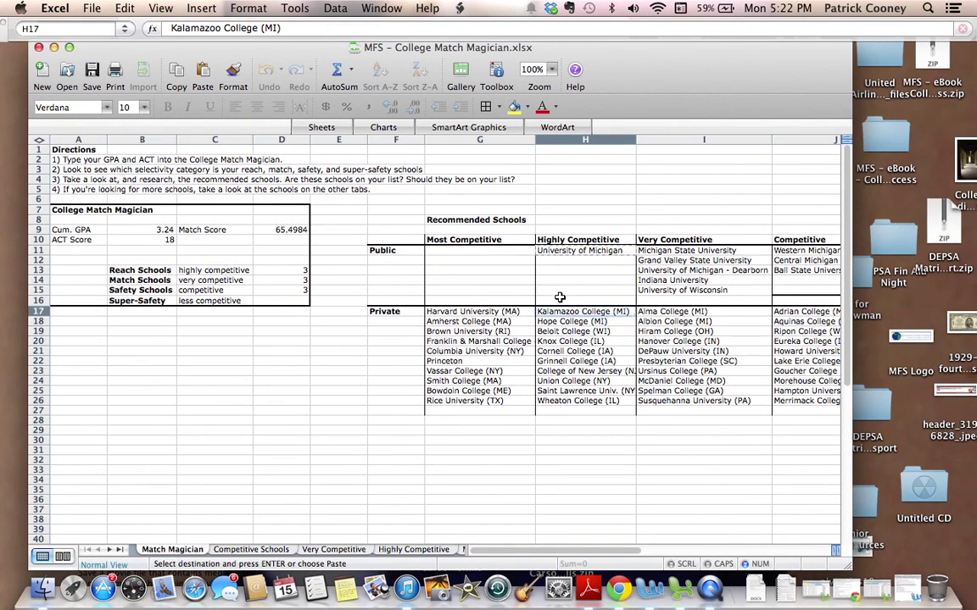
{"action": "key", "text": "shift+Down"}
{"action": "key", "text": "shift+Down"}
{"action": "key", "text": "shift+Down"}
{"action": "key", "text": "shift+Down"}
{"action": "key", "text": "shift+Down"}
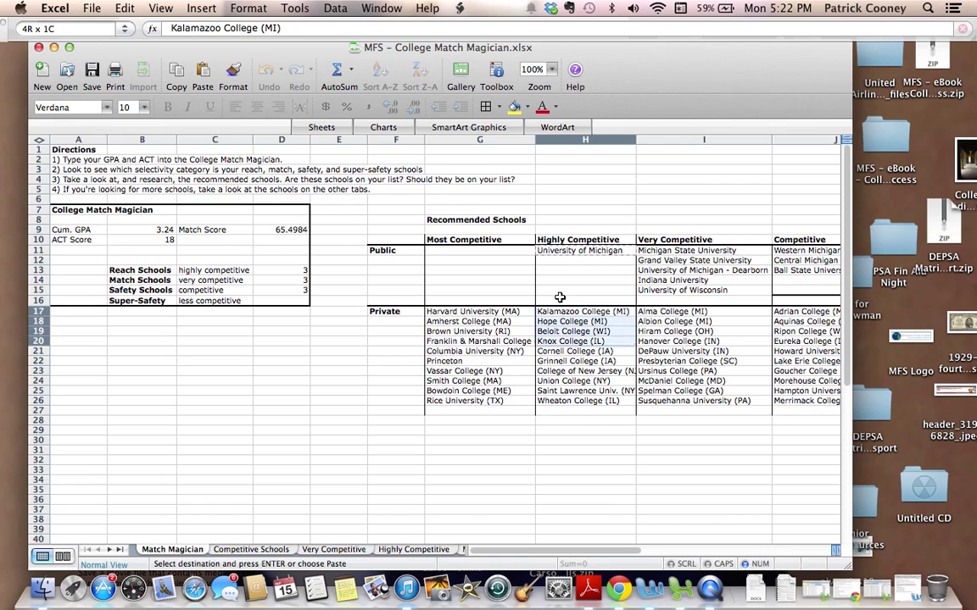
{"action": "key", "text": "shift+Down"}
{"action": "key", "text": "shift+Down"}
{"action": "key", "text": "shift+Down"}
{"action": "key", "text": "shift+Down"}
{"action": "key", "text": "shift+Down"}
{"action": "key", "text": "shift+Down"}
{"action": "key", "text": "shift+Down"}
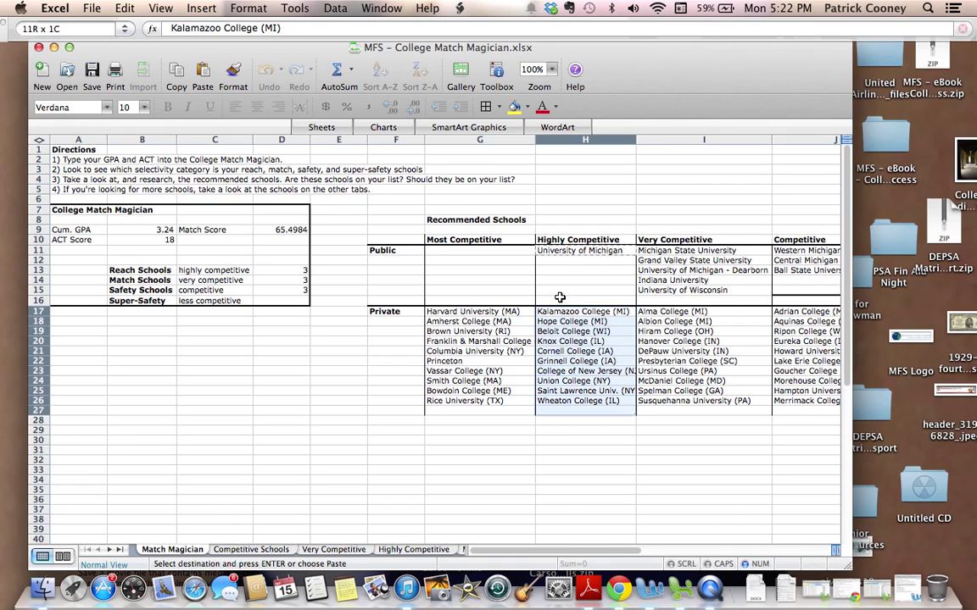
{"action": "key", "text": "shift+Up"}
{"action": "key", "text": "shift+Up"}
{"action": "key", "text": "shift+Up"}
{"action": "key", "text": "shift+Up"}
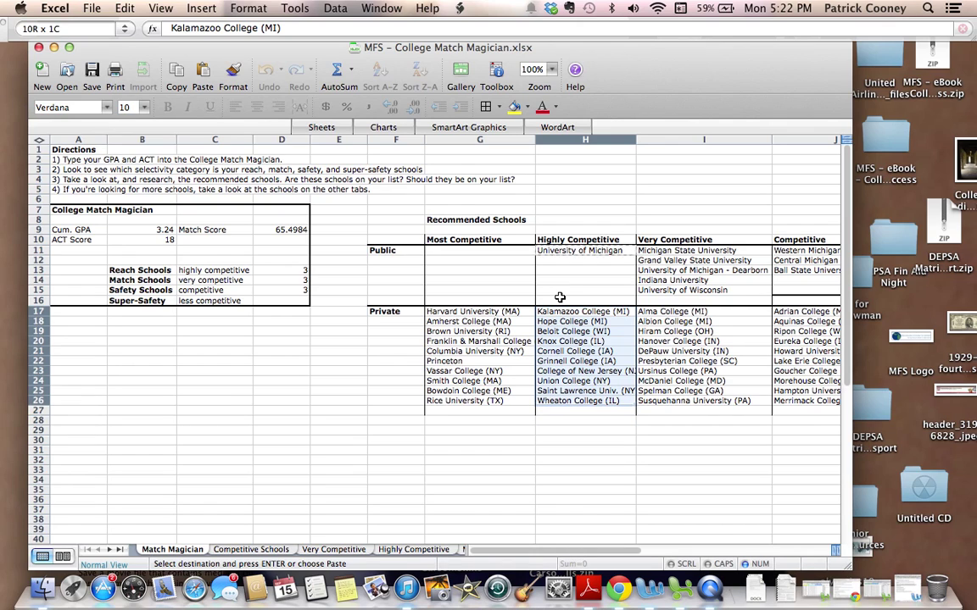
{"action": "key", "text": "super+c"}
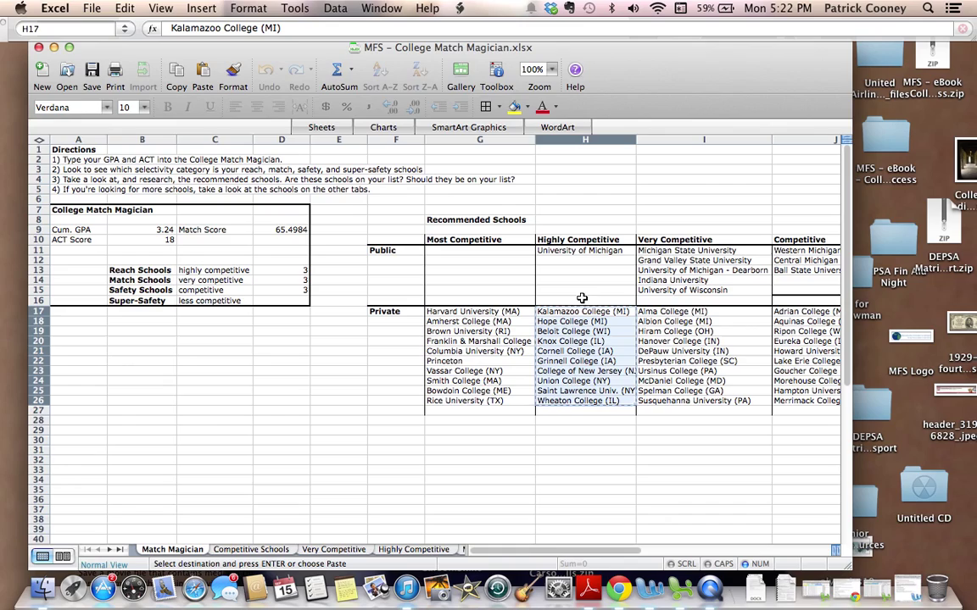
{"action": "key", "text": "ctrl+Up"}
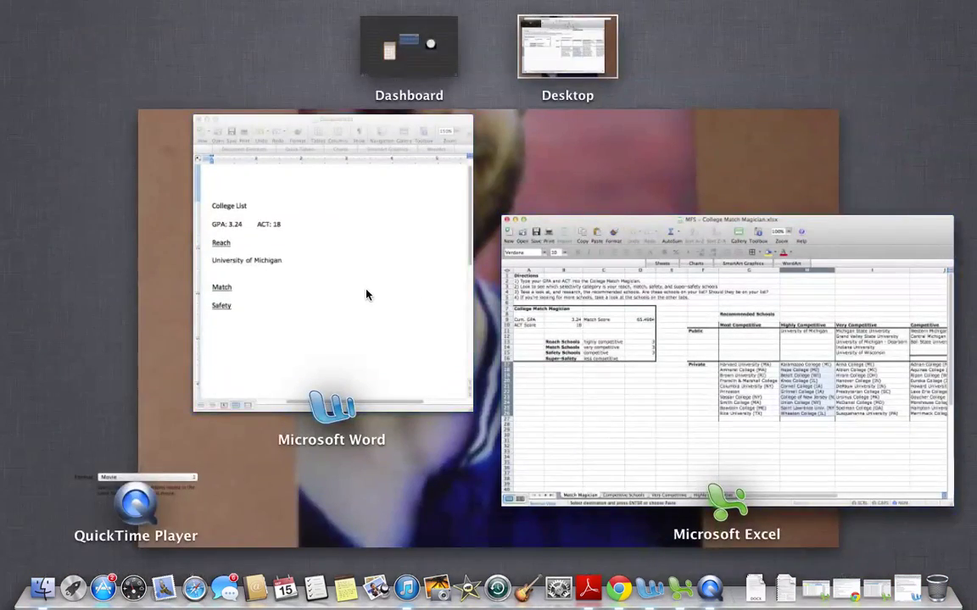
Step: Paste the ten private colleges under University of Michigan and add two blank lines below Match
{"action": "left_click", "coordinate": [367, 294]}
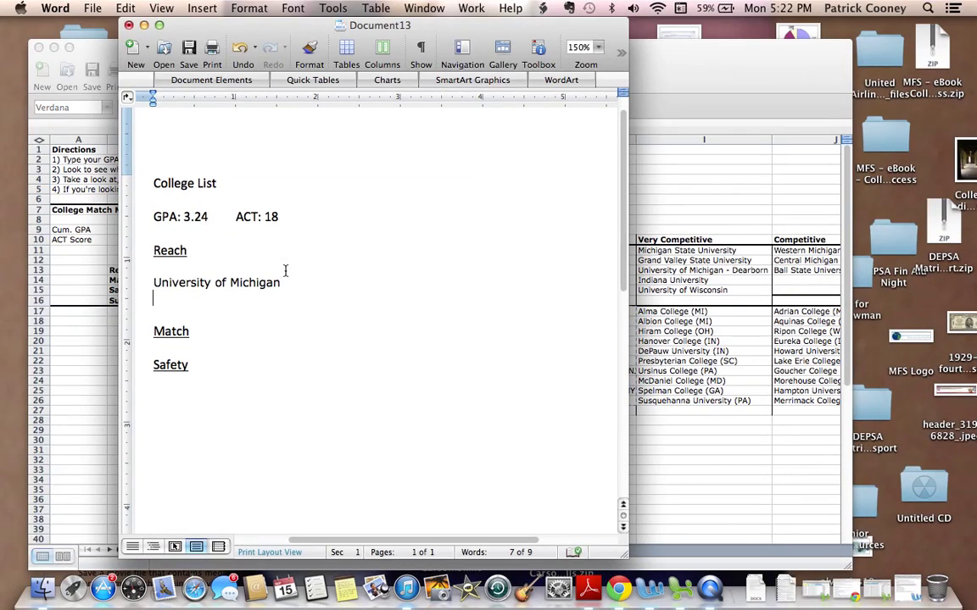
{"action": "key", "text": "super+v"}
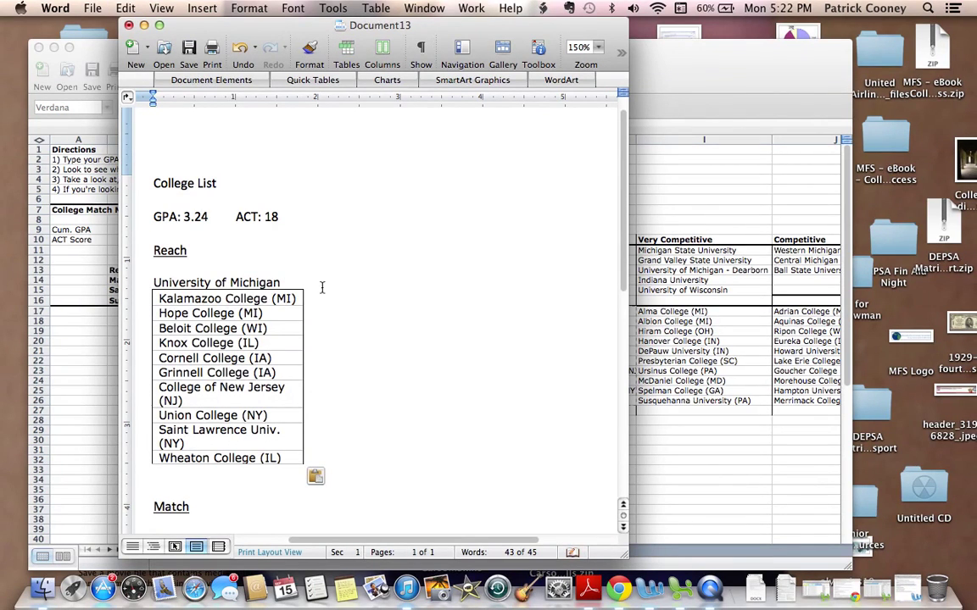
{"action": "scroll", "coordinate": [373, 322], "scroll_direction": "down", "scroll_amount": 4}
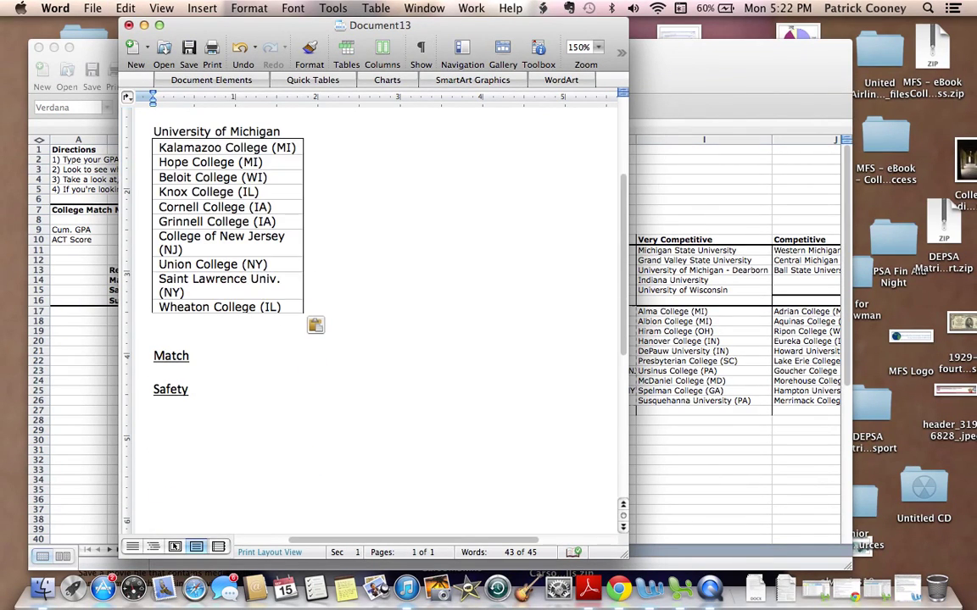
{"action": "left_click", "coordinate": [185, 374]}
{"action": "key", "text": "Return"}
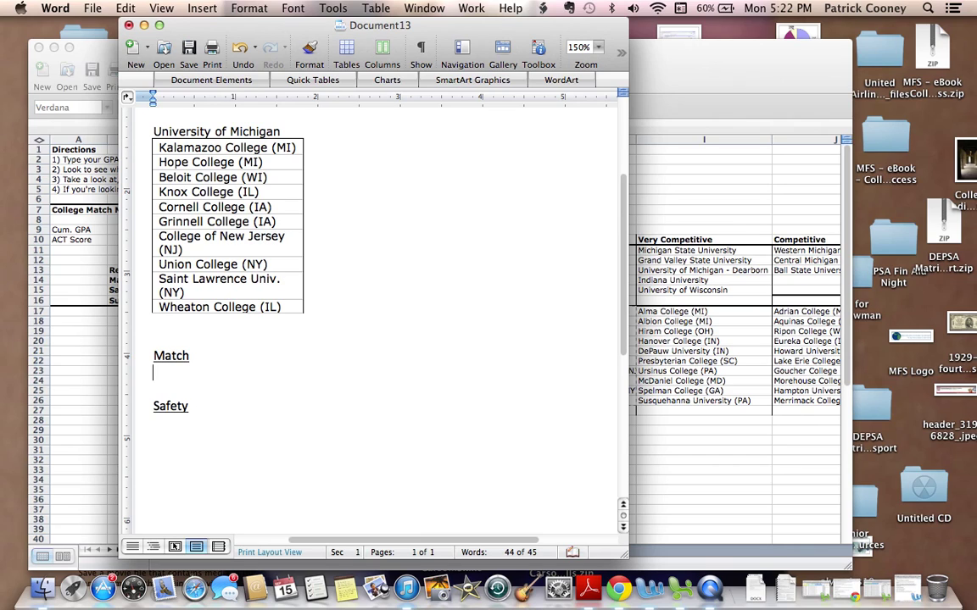
{"action": "key", "text": "Return"}
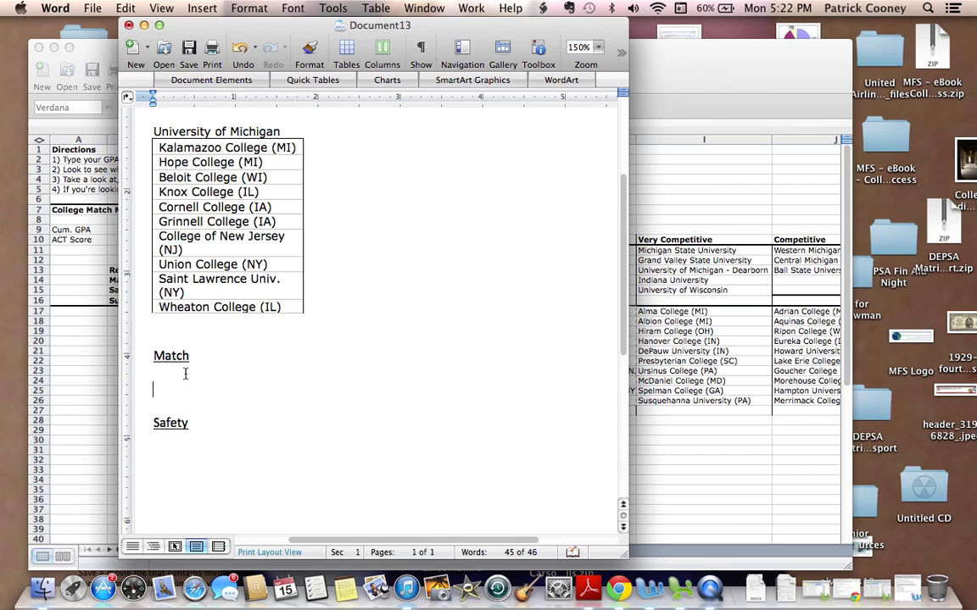
Step: Copy column I's Very Competitive schools, Michigan State University through Susquehanna University (PA)
{"action": "left_click", "coordinate": [710, 75]}
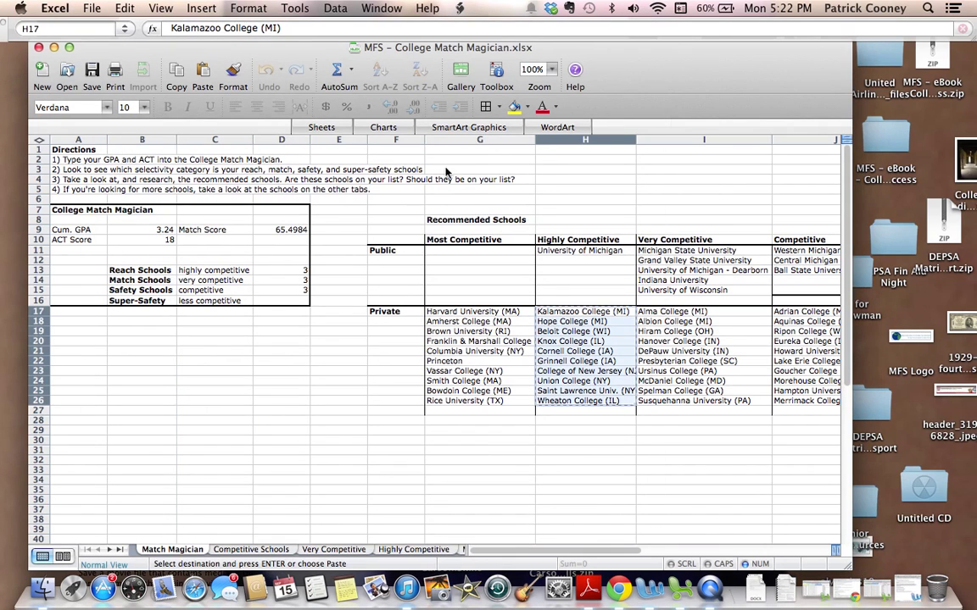
{"action": "left_click", "coordinate": [223, 279]}
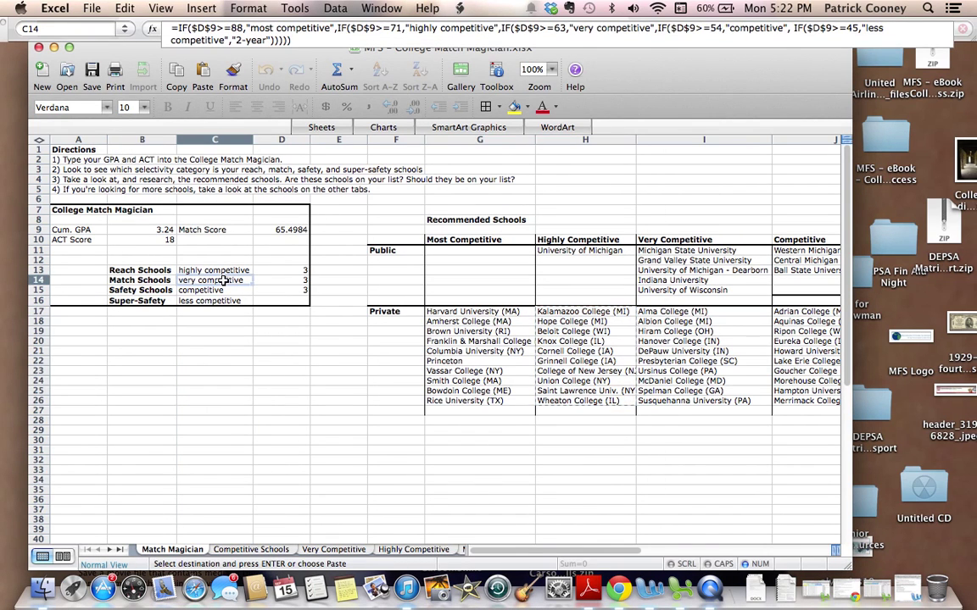
{"action": "left_click", "coordinate": [704, 251]}
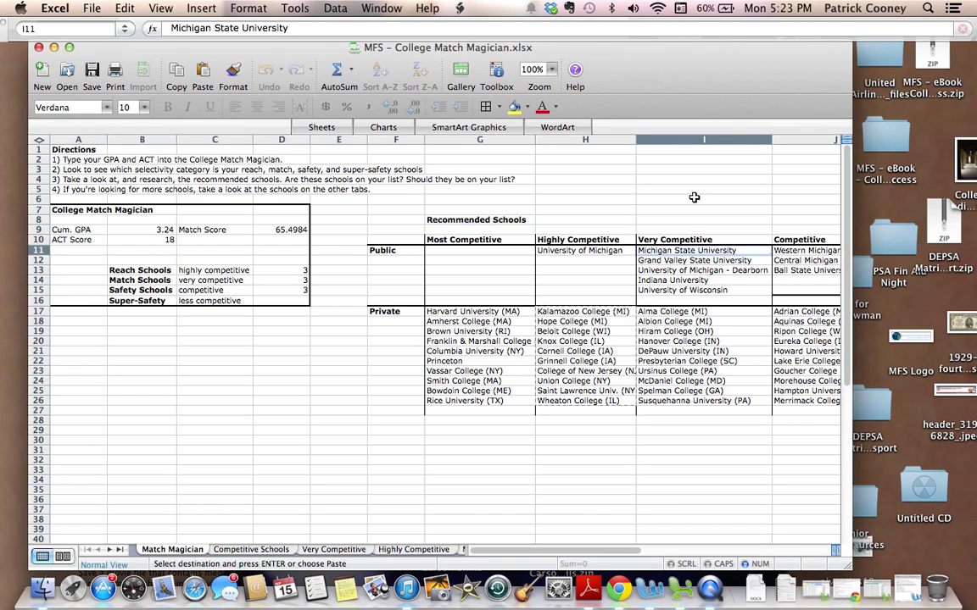
{"action": "key", "text": "shift+Down"}
{"action": "key", "text": "shift+Down"}
{"action": "key", "text": "shift+Down"}
{"action": "key", "text": "shift+Down"}
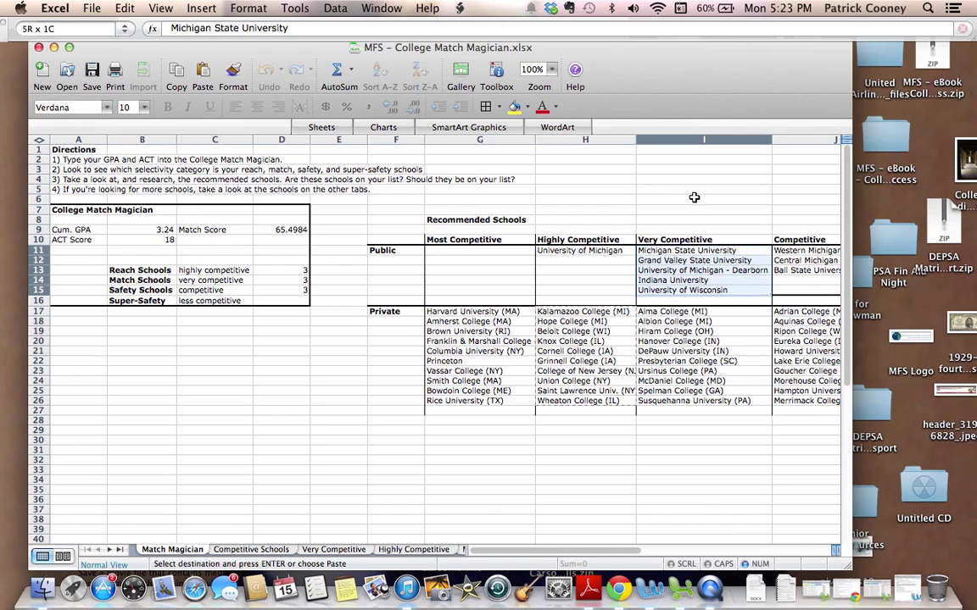
{"action": "key", "text": "shift+Down"}
{"action": "key", "text": "shift+Down"}
{"action": "key", "text": "shift+Down"}
{"action": "key", "text": "shift+Down"}
{"action": "key", "text": "shift+Down"}
{"action": "key", "text": "shift+Down"}
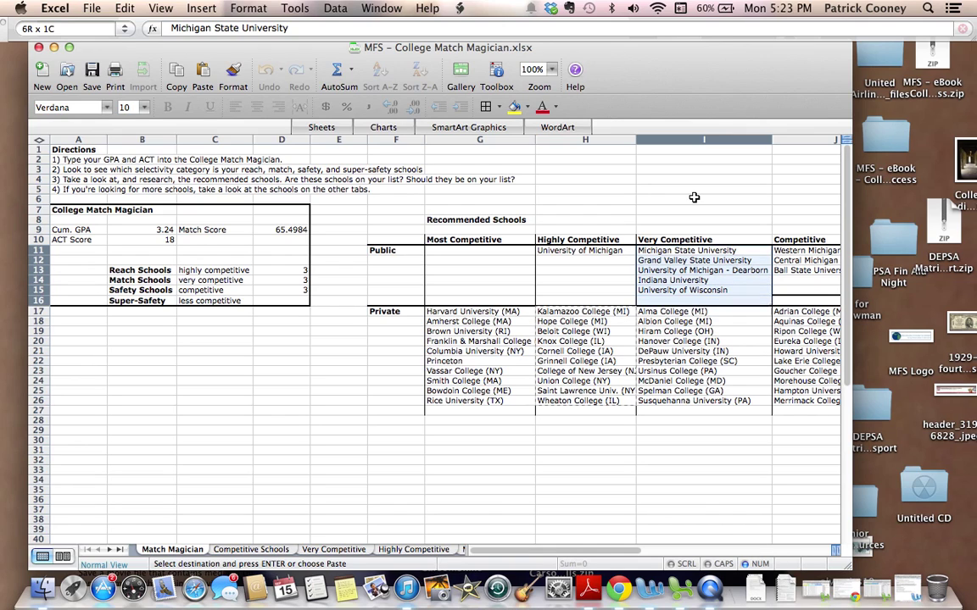
{"action": "key", "text": "shift+Down"}
{"action": "key", "text": "shift+Down"}
{"action": "key", "text": "shift+Down"}
{"action": "key", "text": "shift+Down"}
{"action": "key", "text": "shift+Down"}
{"action": "key", "text": "shift+Down"}
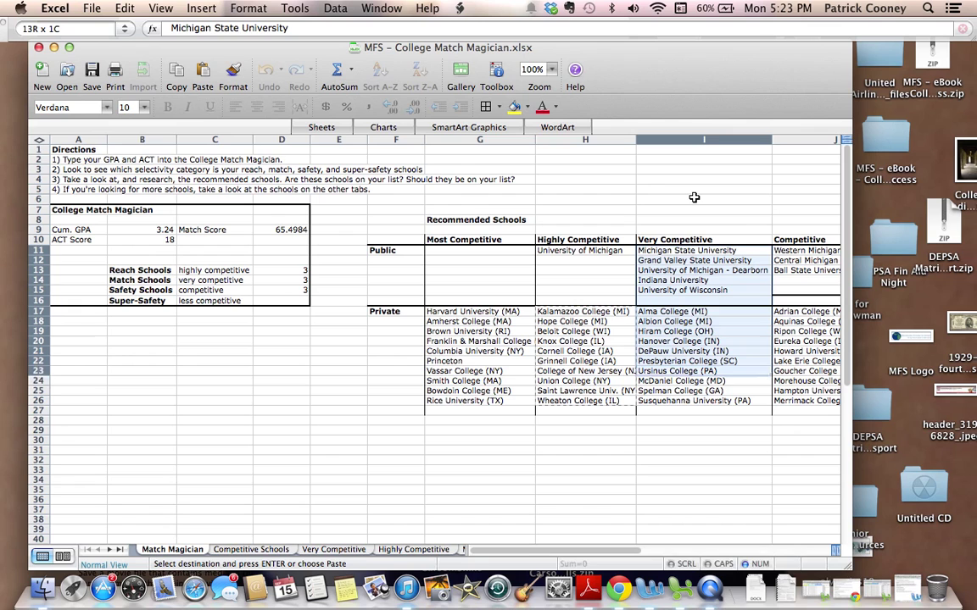
{"action": "key", "text": "shift+Down"}
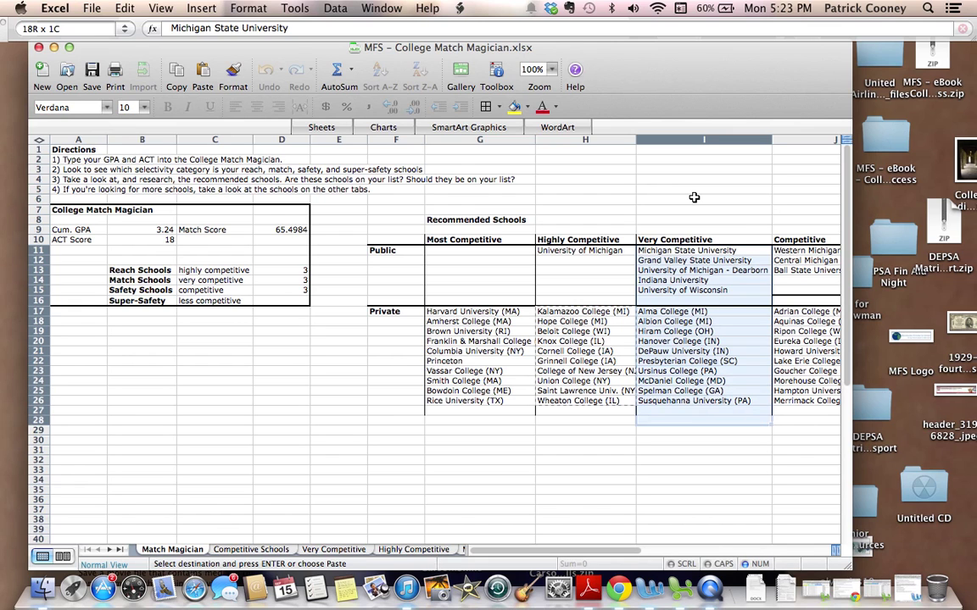
{"action": "key", "text": "super+v"}
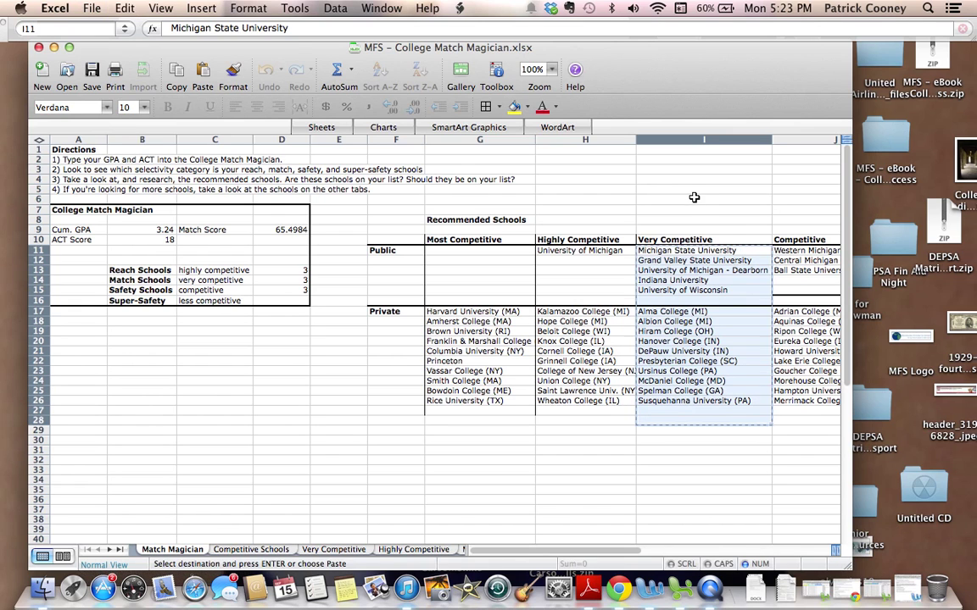
{"action": "key", "text": "ctrl+Up"}
Step: Paste the Very Competitive schools table under Match and shift the Word window left
{"action": "left_click", "coordinate": [239, 320]}
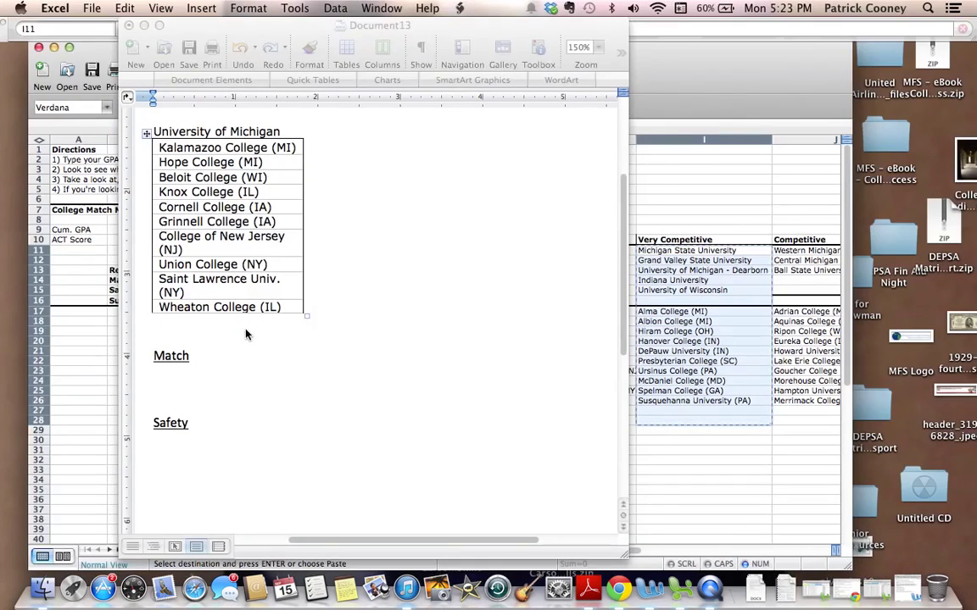
{"action": "left_click", "coordinate": [192, 379]}
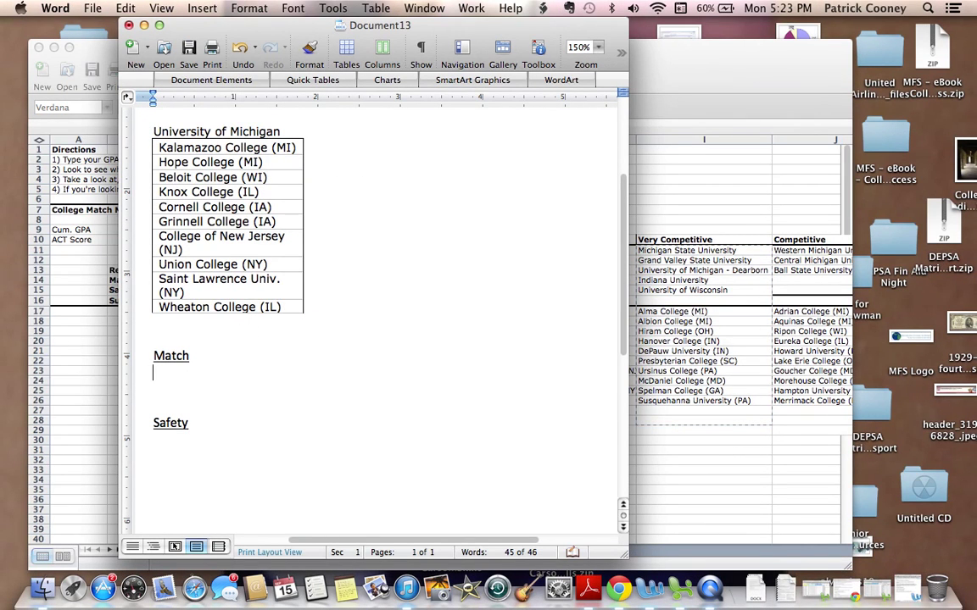
{"action": "key", "text": "super+v"}
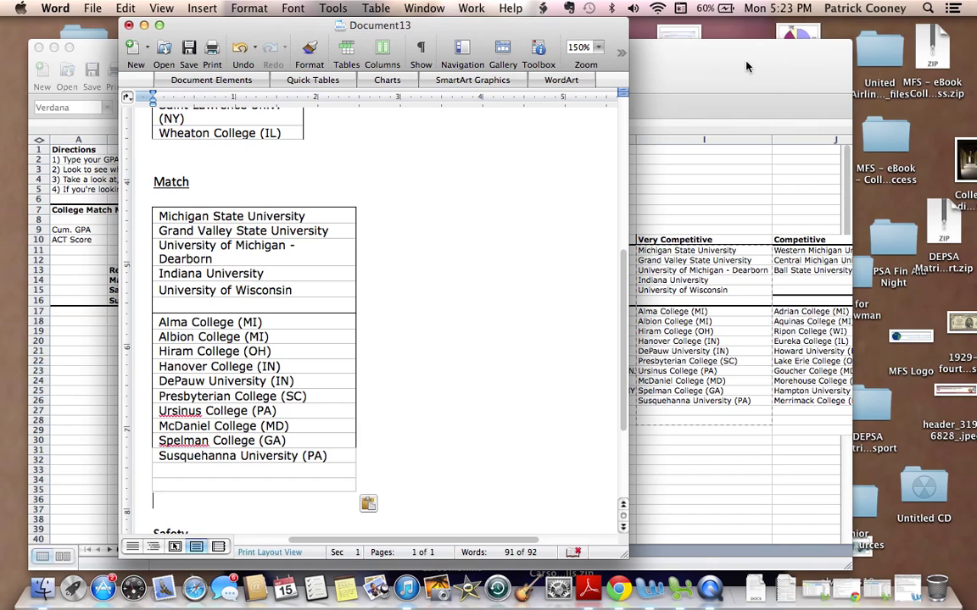
{"action": "left_click_drag", "start_coordinate": [530, 28], "coordinate": [434, 28]}
Step: Copy cells J11:J26, Western Michigan University through Merrimack College (MA)
{"action": "left_click", "coordinate": [633, 66]}
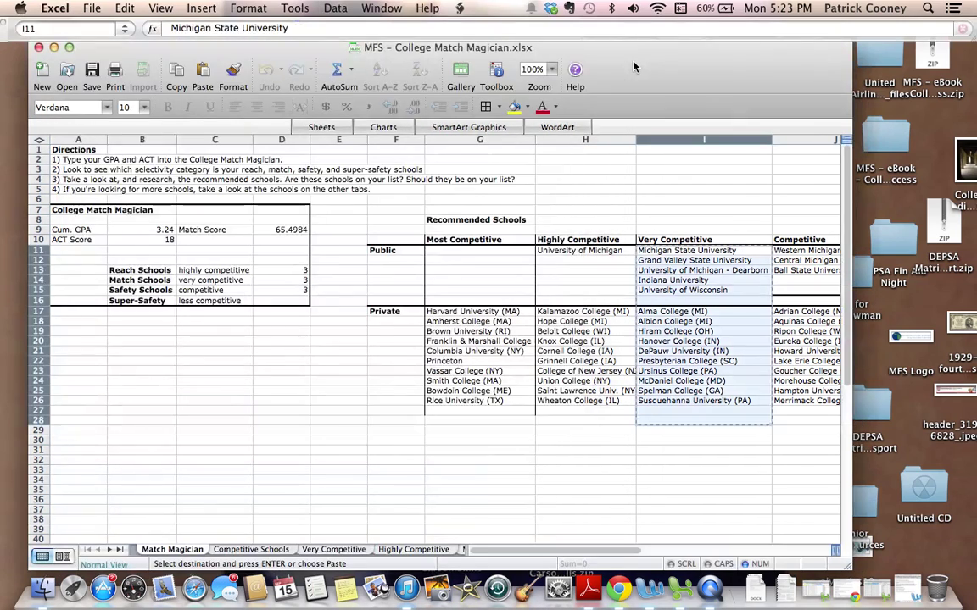
{"action": "key", "text": "Right"}
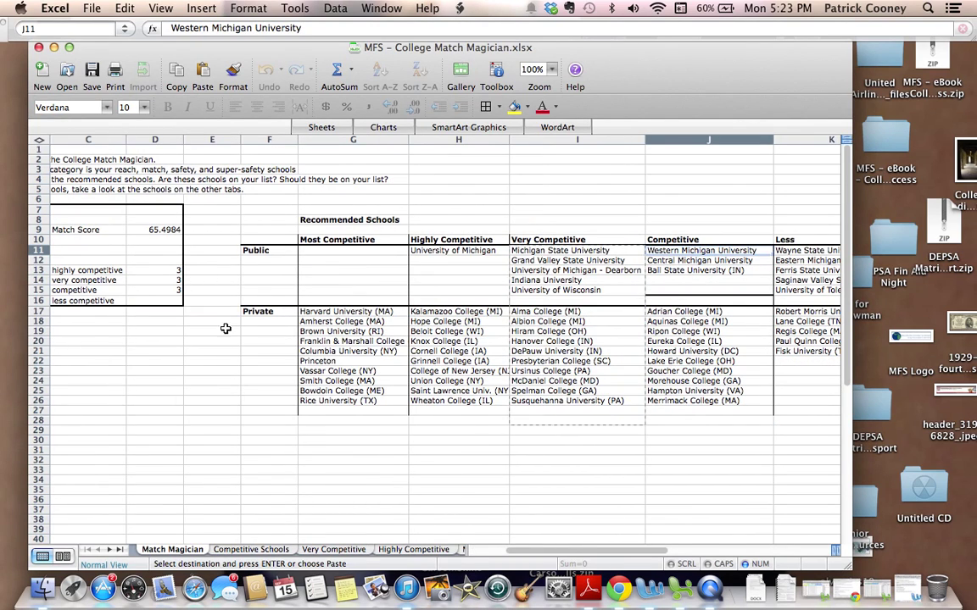
{"action": "left_click", "coordinate": [124, 290]}
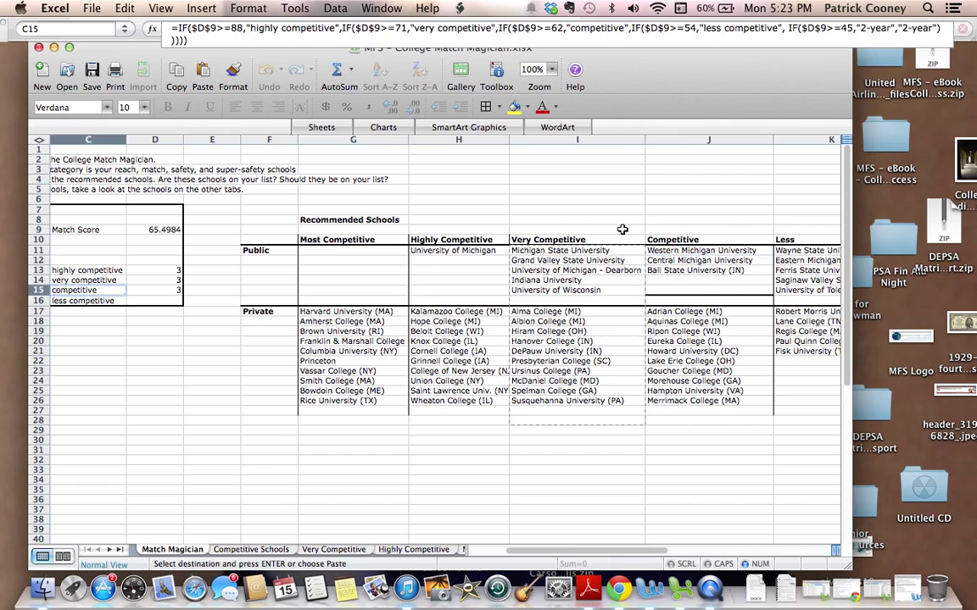
{"action": "left_click", "coordinate": [666, 239]}
{"action": "left_click", "coordinate": [675, 251]}
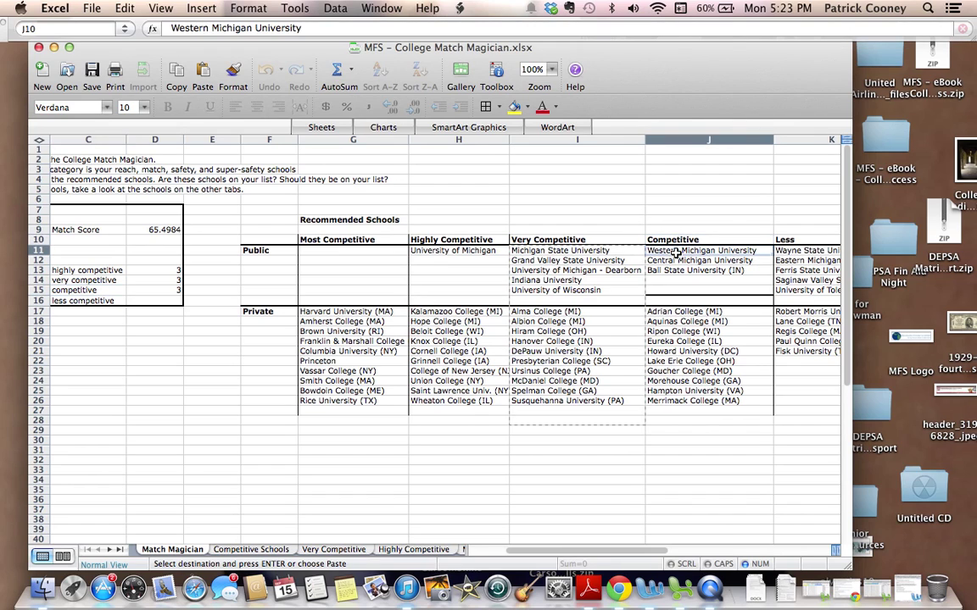
{"action": "key", "text": "shift+Down"}
{"action": "key", "text": "shift+Down"}
{"action": "key", "text": "shift+Down"}
{"action": "key", "text": "shift+Down"}
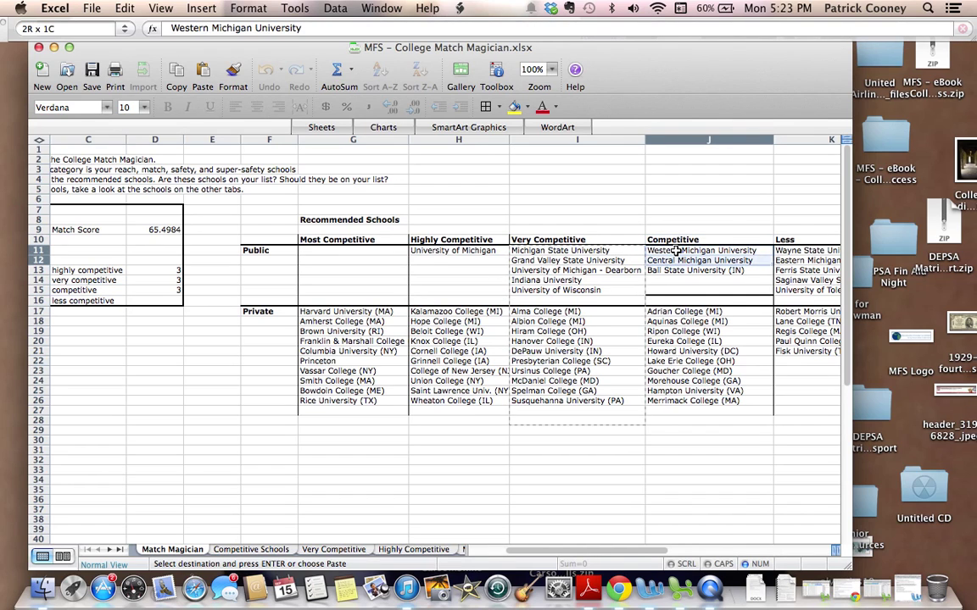
{"action": "key", "text": "shift+Down"}
{"action": "key", "text": "shift+Down"}
{"action": "key", "text": "shift+Down"}
{"action": "key", "text": "shift+Down"}
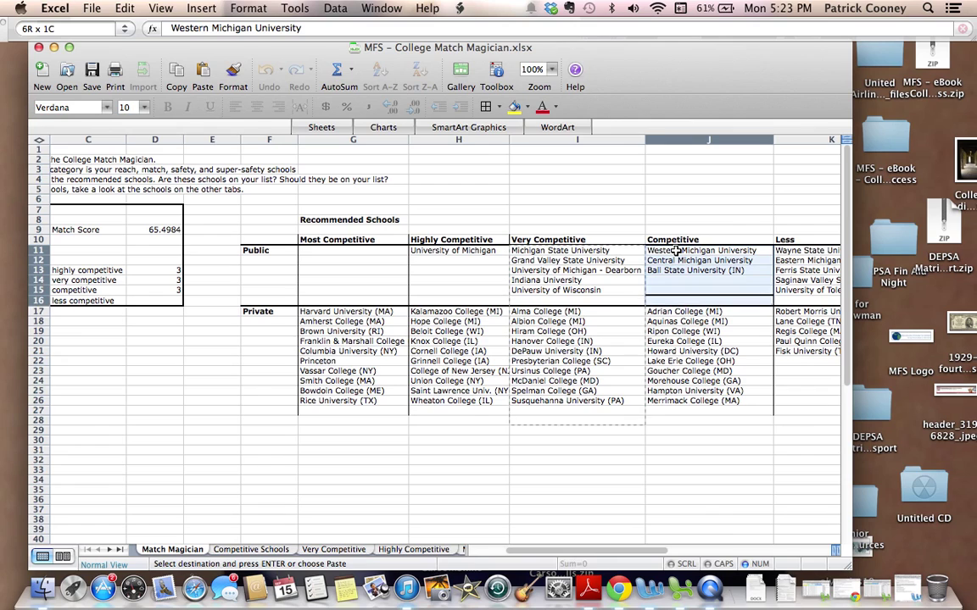
{"action": "key", "text": "shift+Down"}
{"action": "key", "text": "shift+Down"}
{"action": "key", "text": "shift+Down"}
{"action": "key", "text": "shift+Down"}
{"action": "key", "text": "shift+Down"}
{"action": "key", "text": "shift+Down"}
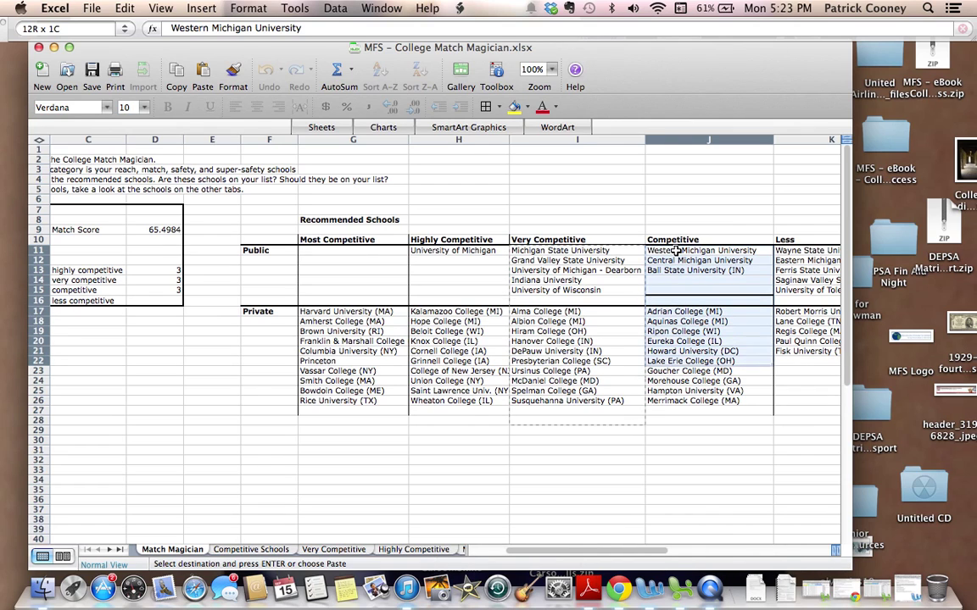
{"action": "key", "text": "shift+Down"}
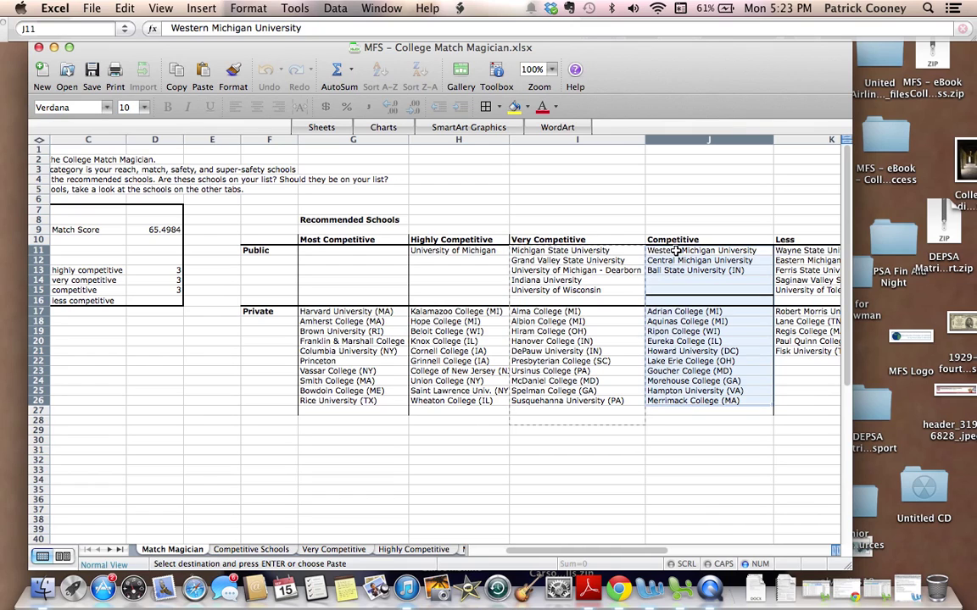
{"action": "key", "text": "super+v"}
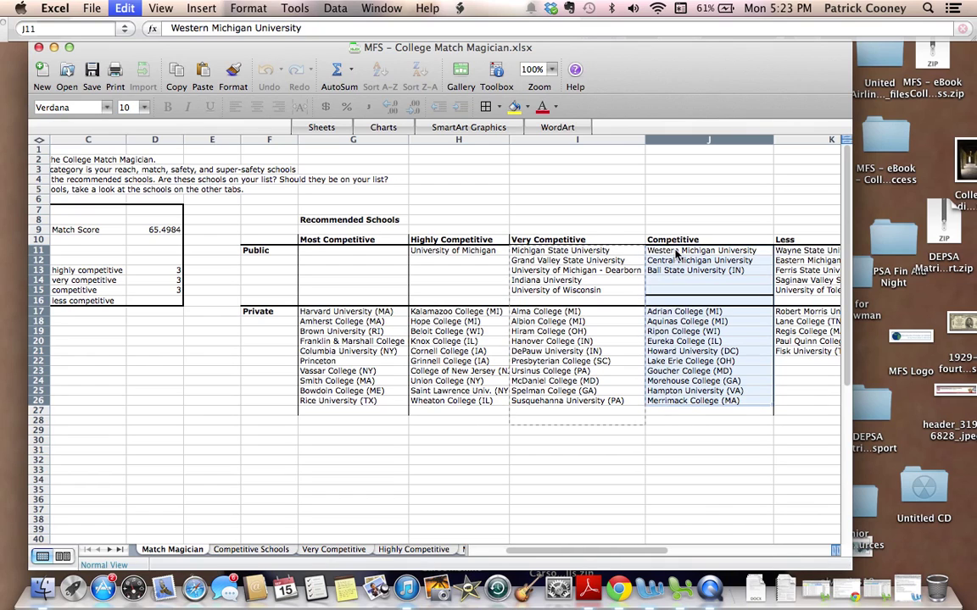
{"action": "key", "text": "super+c"}
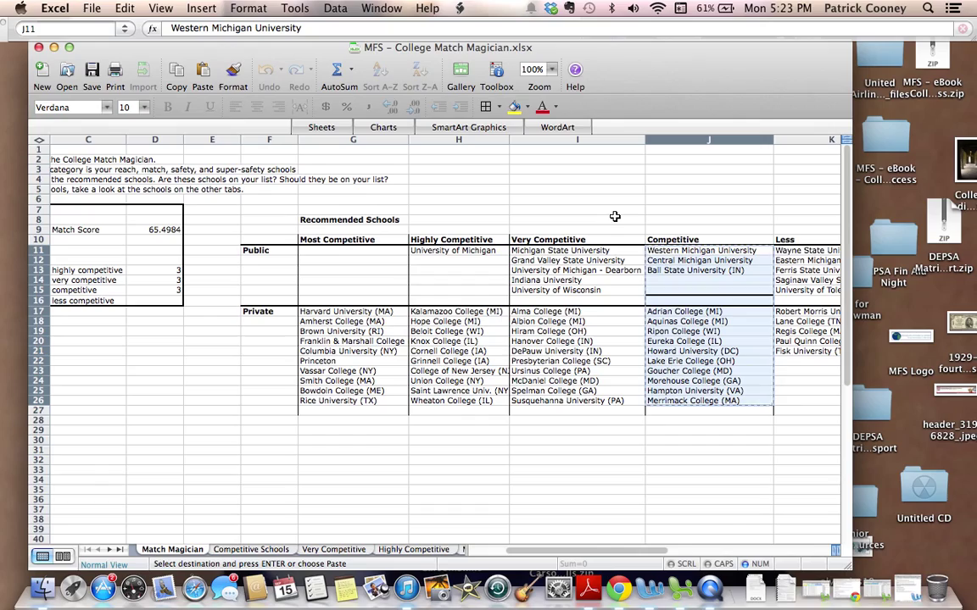
{"action": "key", "text": "ctrl+Up"}
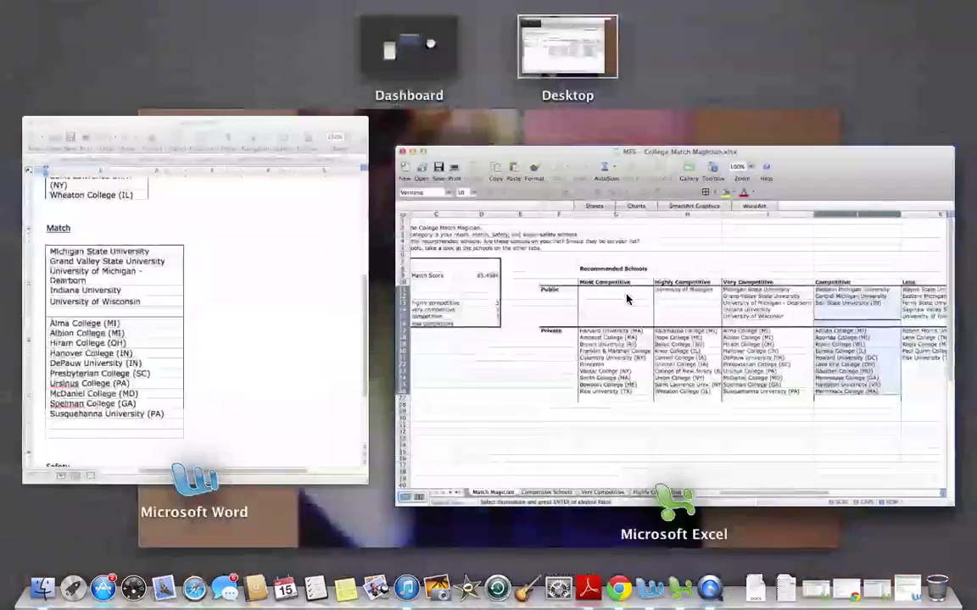
Step: Paste the Competitive schools table under Safety and nudge the Word window aside
{"action": "left_click", "coordinate": [225, 433]}
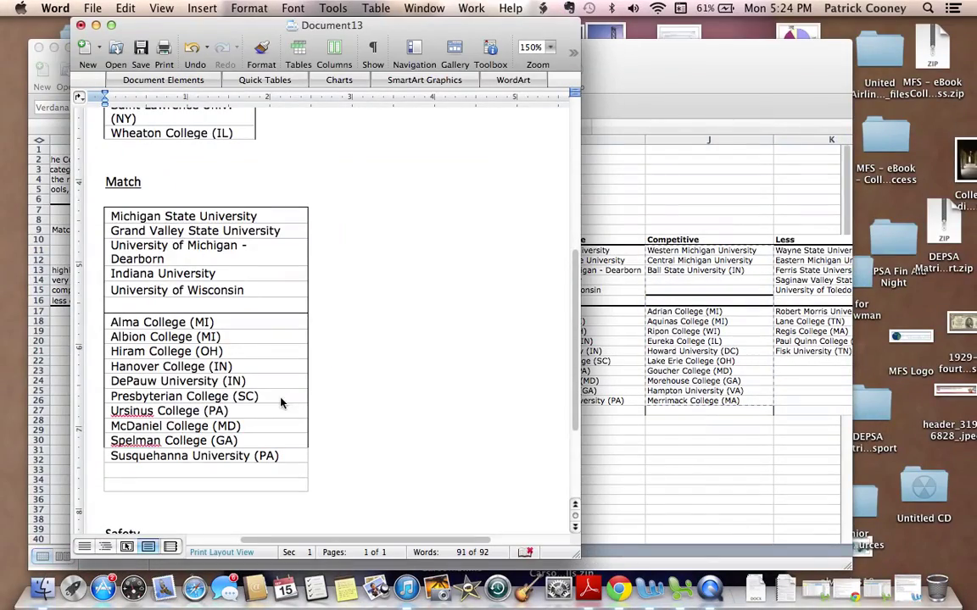
{"action": "scroll", "coordinate": [357, 427], "scroll_direction": "down", "scroll_amount": 5}
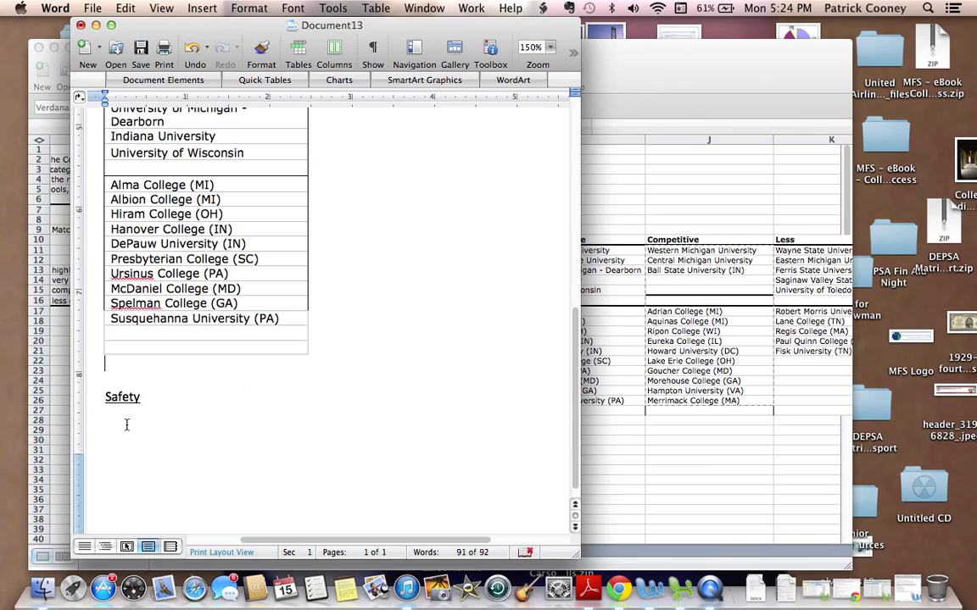
{"action": "key", "text": "super+v"}
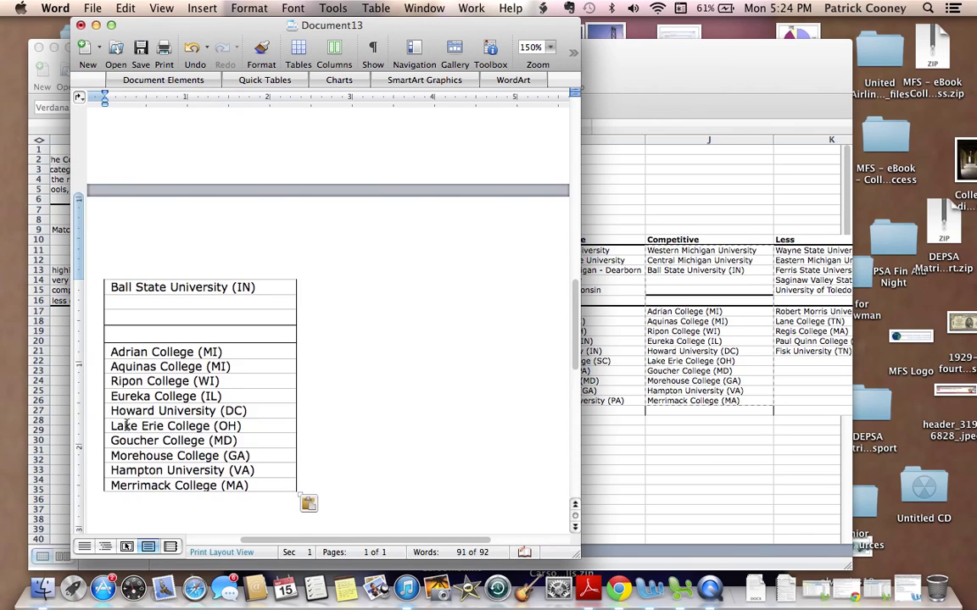
{"action": "scroll", "coordinate": [250, 363], "scroll_direction": "up", "scroll_amount": 4}
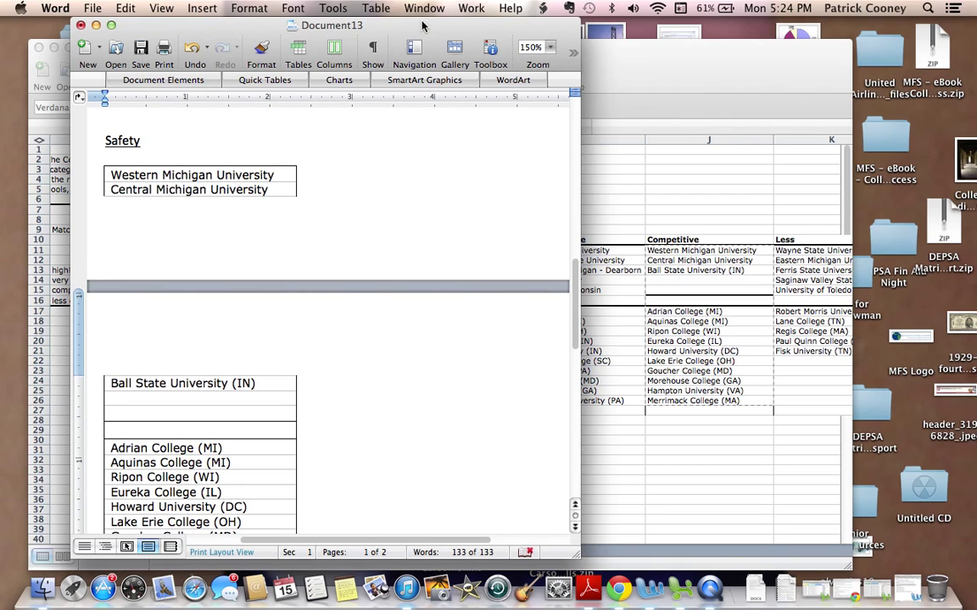
{"action": "left_click_drag", "start_coordinate": [421, 29], "coordinate": [451, 35]}
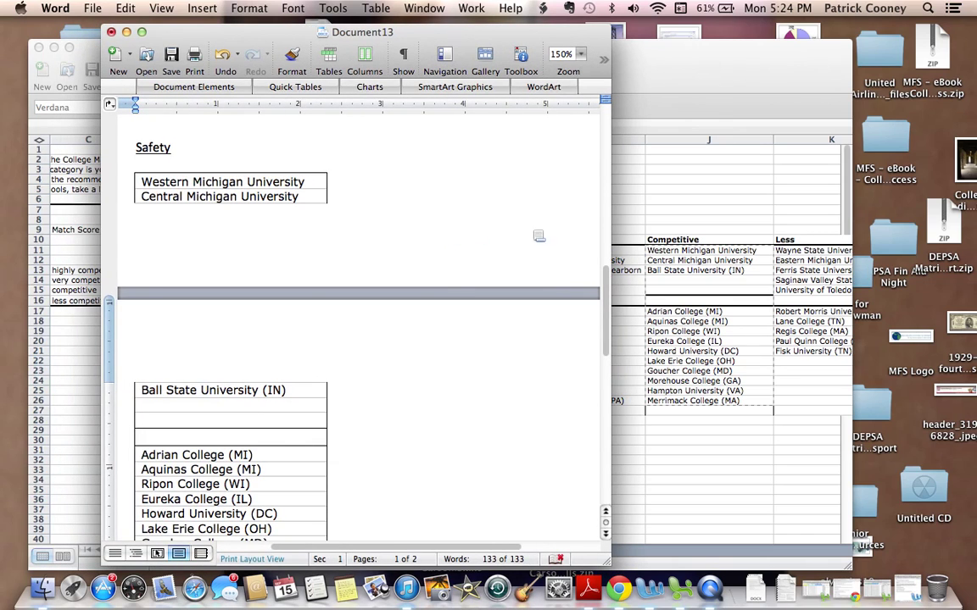
{"action": "left_click", "coordinate": [669, 83]}
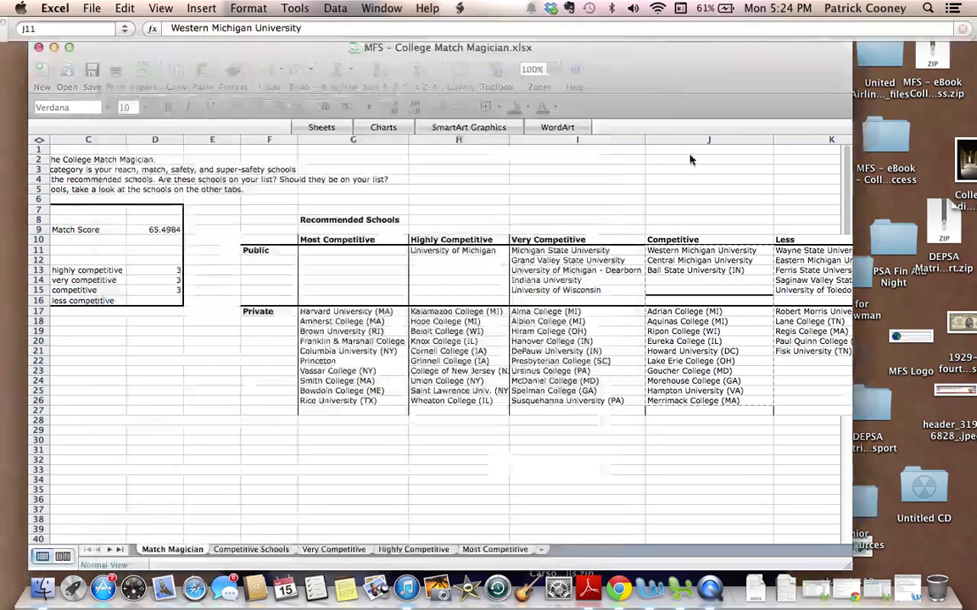
{"action": "left_click", "coordinate": [695, 252]}
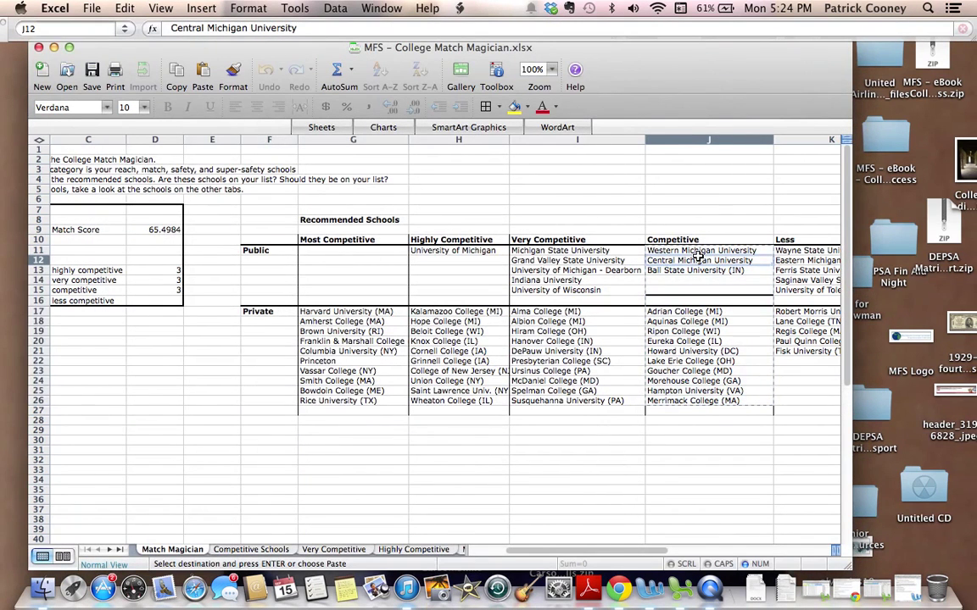
{"action": "key", "text": "Down"}
{"action": "key", "text": "Down"}
{"action": "key", "text": "Down"}
{"action": "key", "text": "Down"}
{"action": "key", "text": "Down"}
{"action": "key", "text": "Down"}
{"action": "key", "text": "Down"}
{"action": "key", "text": "Down"}
{"action": "key", "text": "Down"}
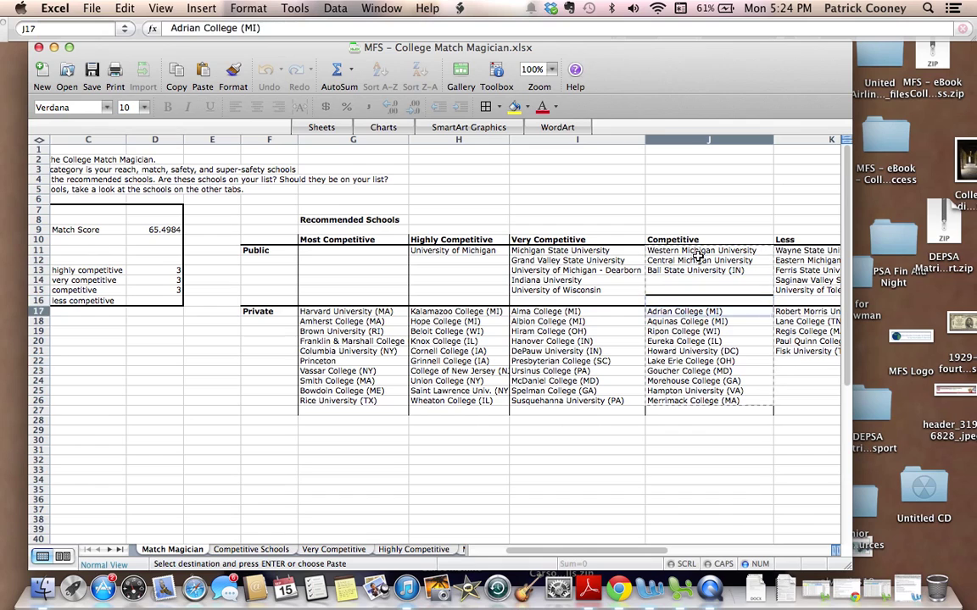
{"action": "key", "text": "Up"}
{"action": "key", "text": "Up"}
{"action": "key", "text": "Up"}
{"action": "key", "text": "Up"}
{"action": "key", "text": "Up"}
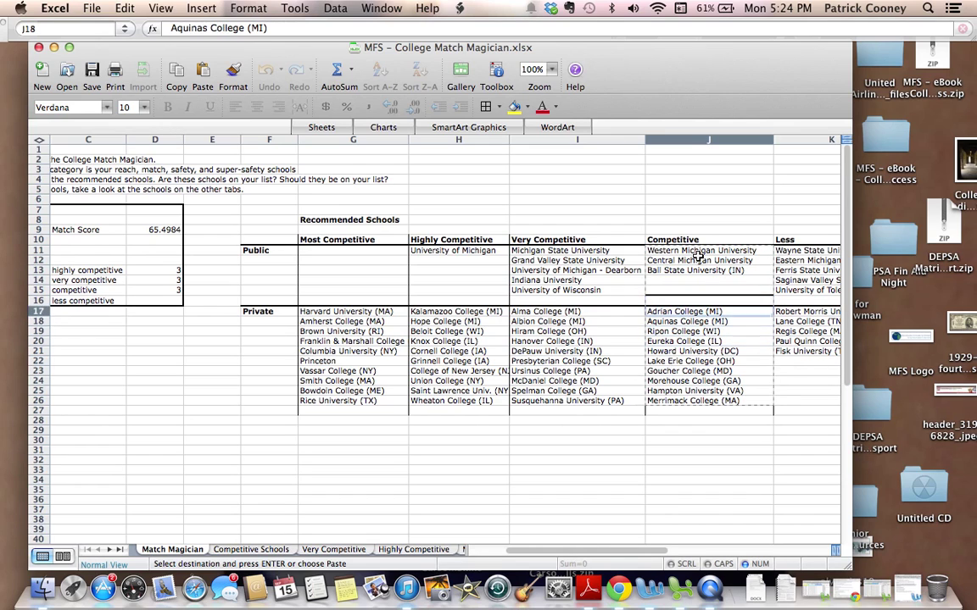
{"action": "key", "text": "Up"}
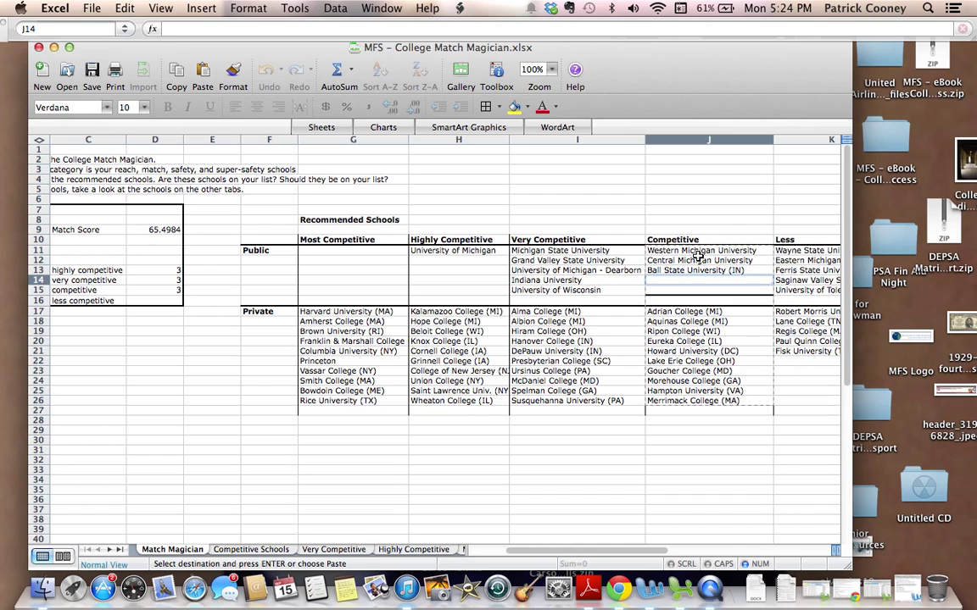
{"action": "key", "text": "Left"}
{"action": "key", "text": "Left"}
{"action": "key", "text": "Left"}
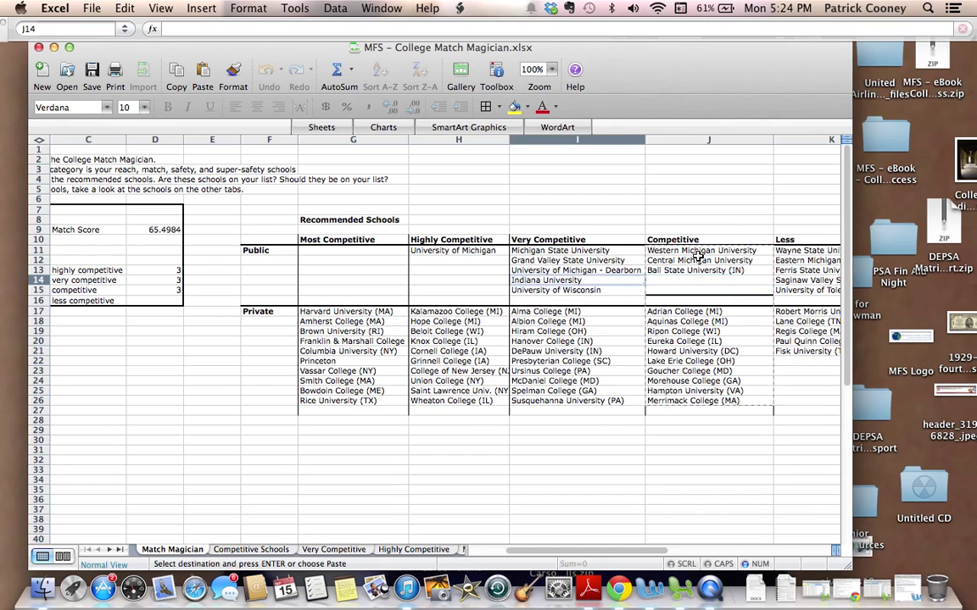
{"action": "key", "text": "Left"}
{"action": "key", "text": "Left"}
{"action": "key", "text": "Left"}
{"action": "key", "text": "Left"}
{"action": "key", "text": "Left"}
{"action": "key", "text": "Left"}
{"action": "key", "text": "Left"}
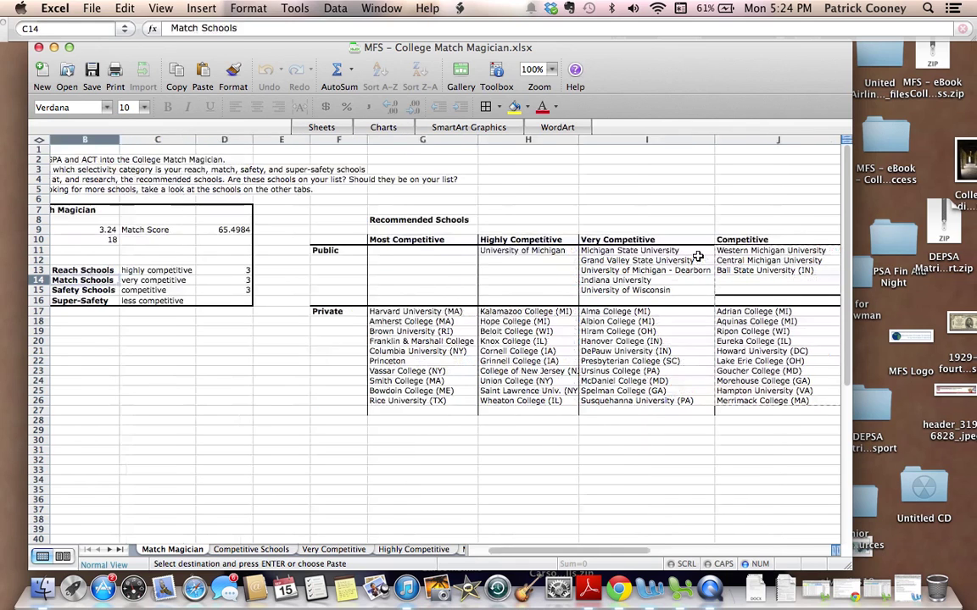
{"action": "key", "text": "Up"}
{"action": "key", "text": "Up"}
{"action": "key", "text": "Up"}
{"action": "key", "text": "Up"}
{"action": "key", "text": "Up"}
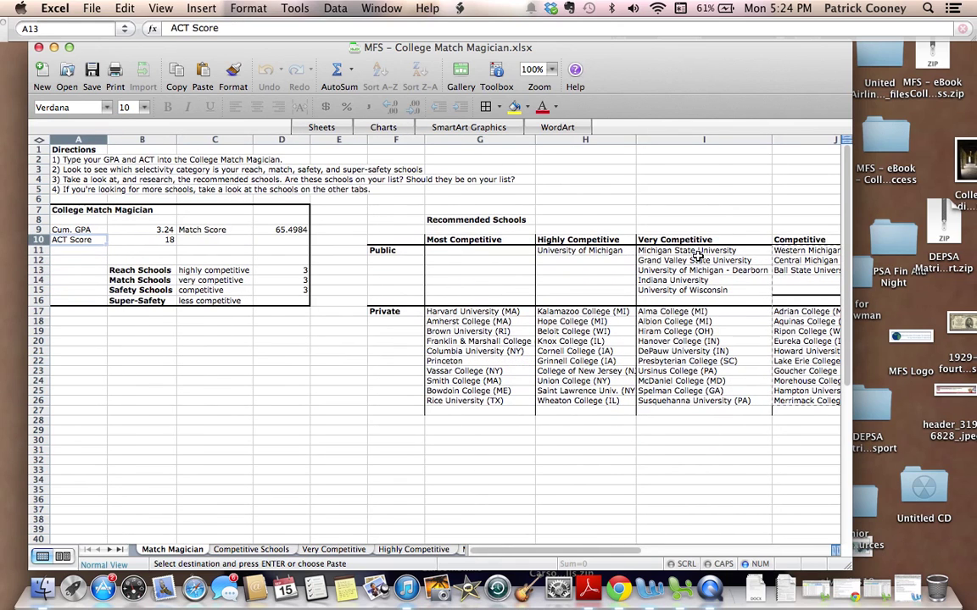
{"action": "key", "text": "Right"}
{"action": "key", "text": "Down"}
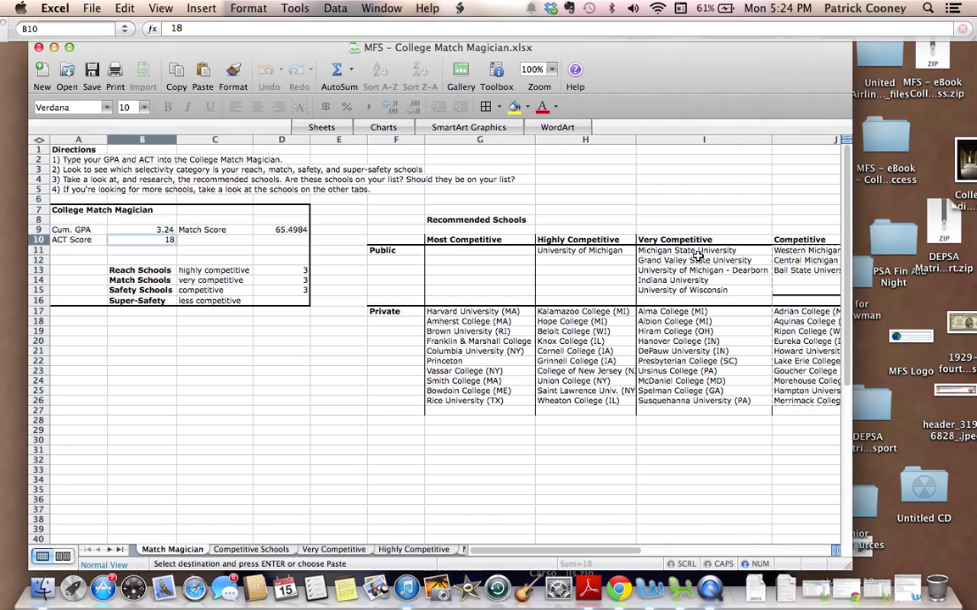
{"action": "key", "text": "Down"}
{"action": "key", "text": "Down"}
{"action": "key", "text": "Down"}
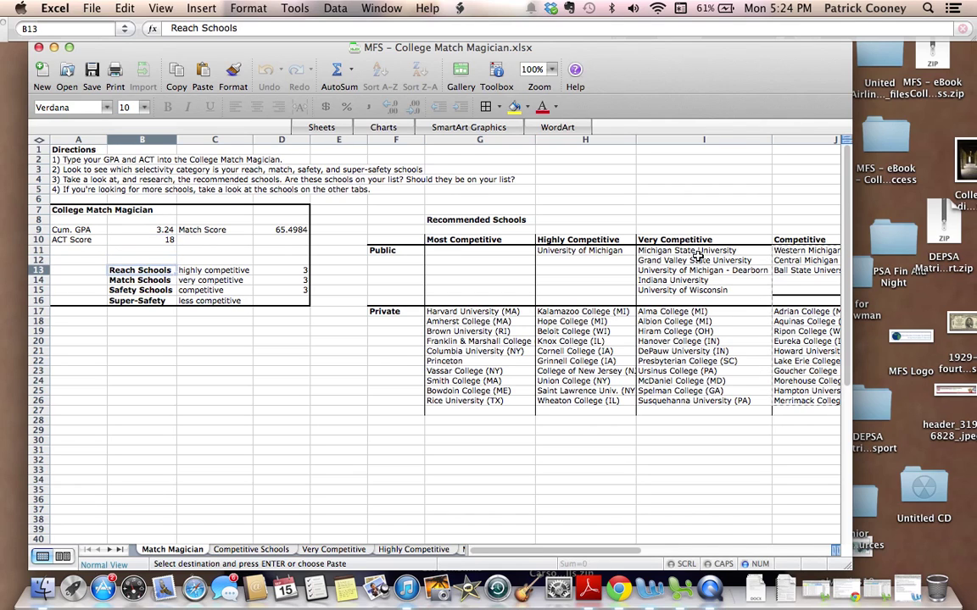
{"action": "key", "text": "Right"}
{"action": "key", "text": "Down"}
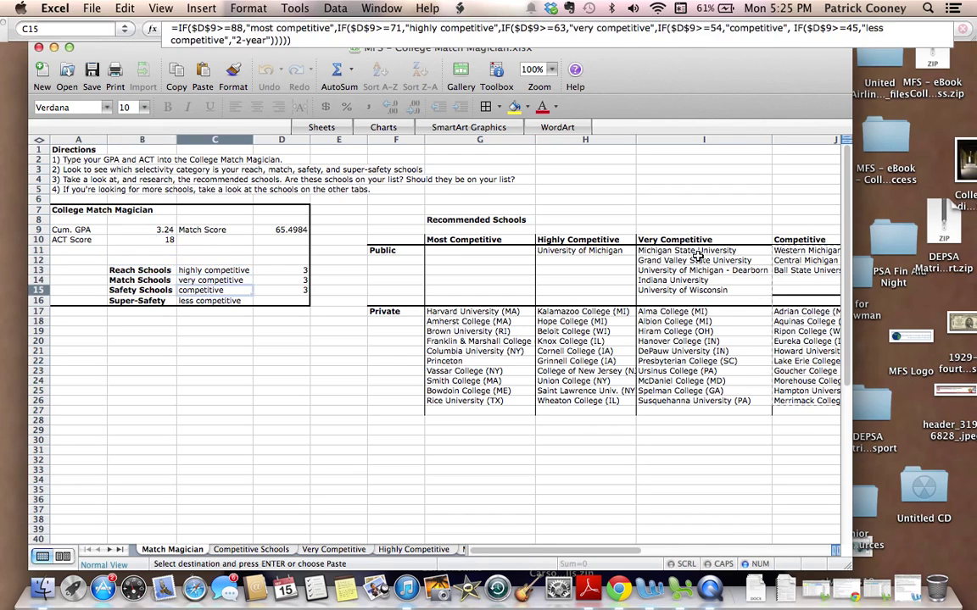
{"action": "key", "text": "Down"}
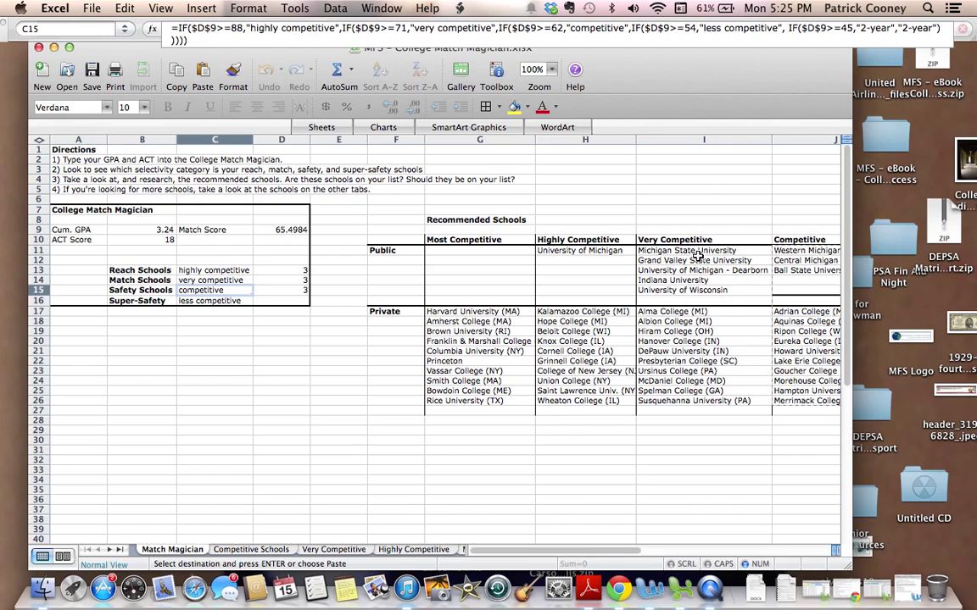